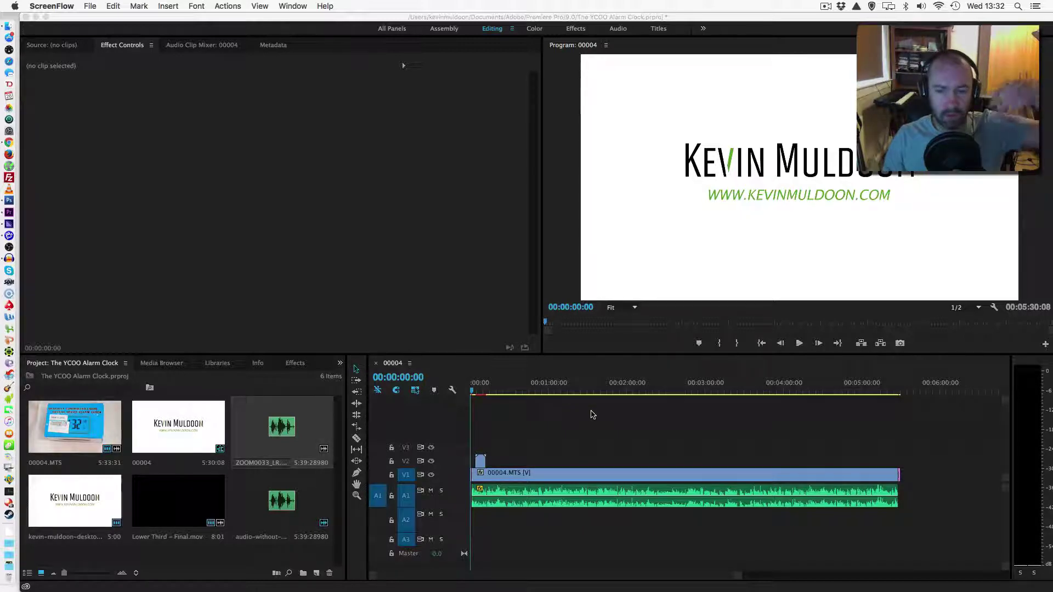
# Play the 00004.MTS clip from about 26 seconds to hear the buzz, then stop and zoom the timeline out
pyautogui.click(519, 390)
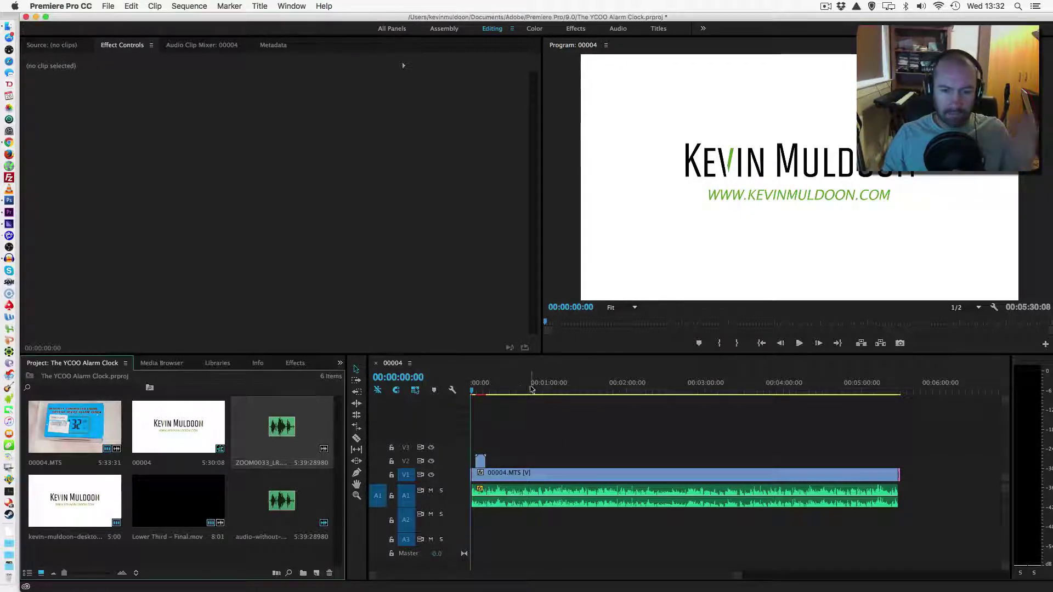
pyautogui.click(506, 391)
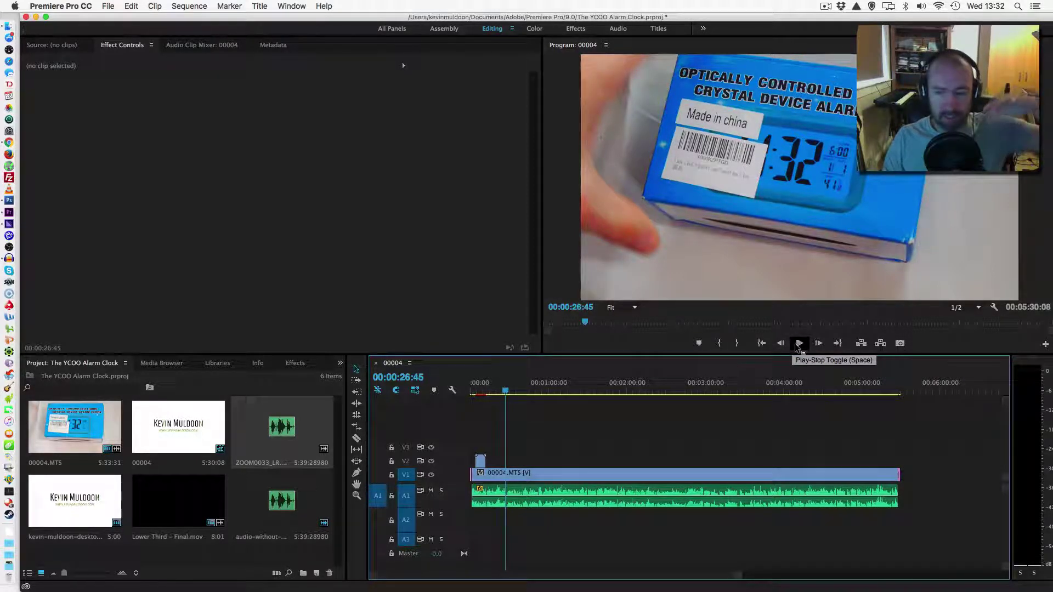
pyautogui.click(799, 343)
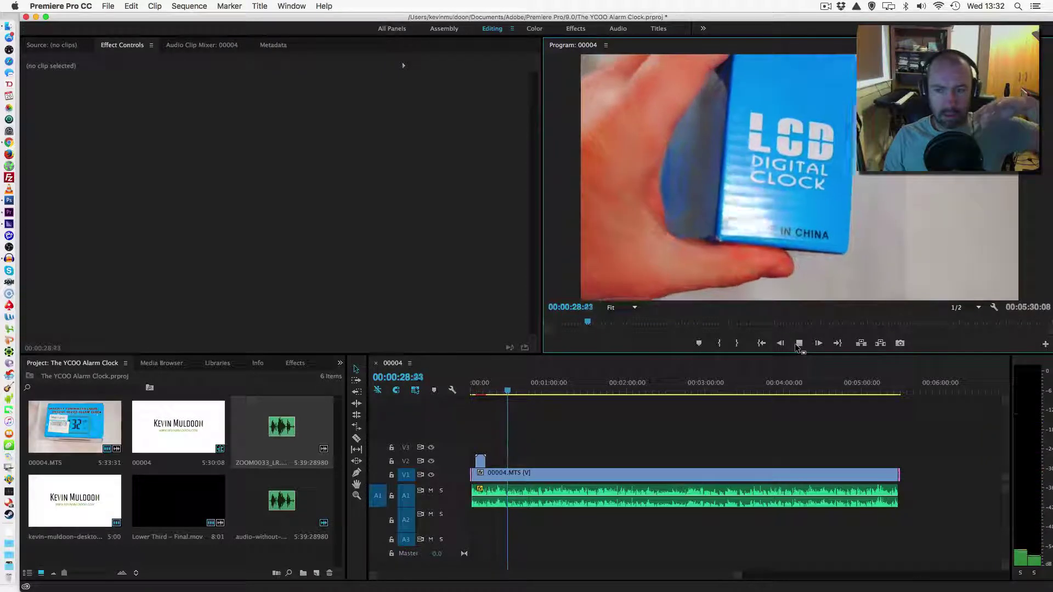
pyautogui.click(799, 344)
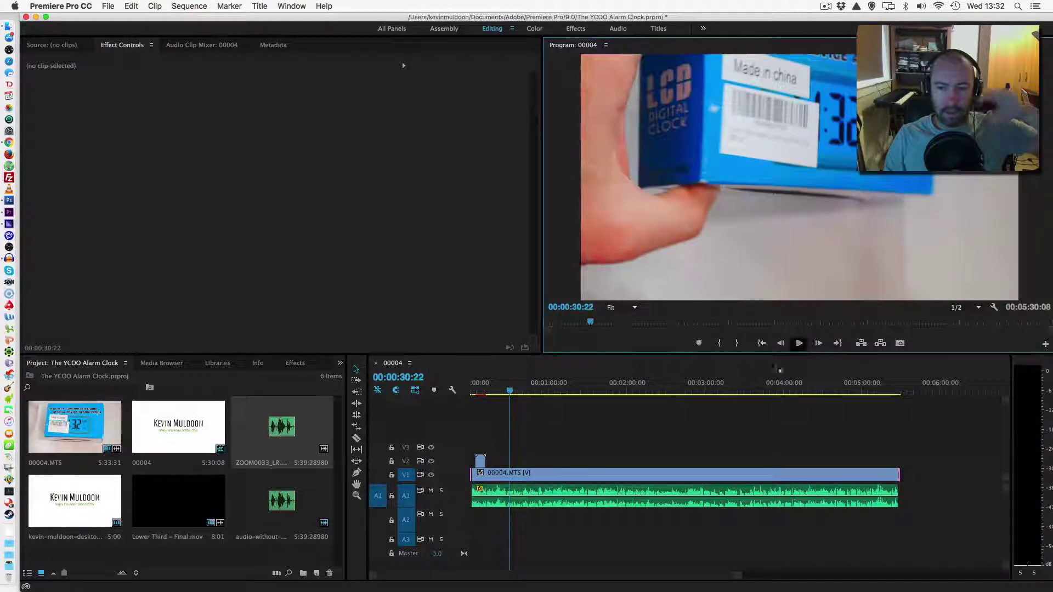
pyautogui.moveTo(739, 578); pyautogui.dragTo(826, 568)
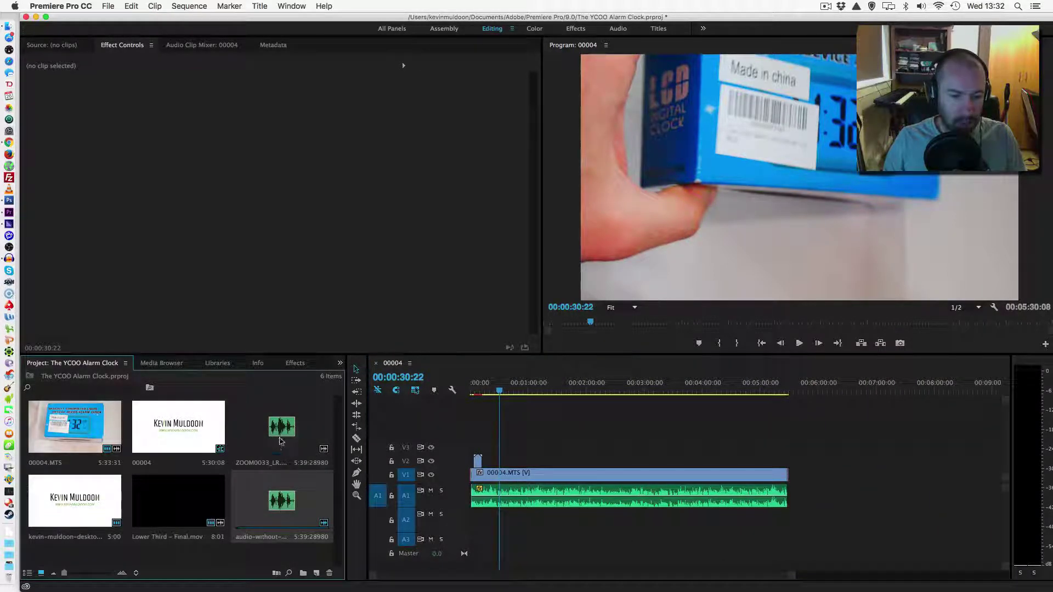
# Place the ZOOM0033 recorder audio on A1 after the video, play it, then scrub to about 7:46
pyautogui.moveTo(281, 437); pyautogui.dragTo(818, 477)
pyautogui.click(873, 388)
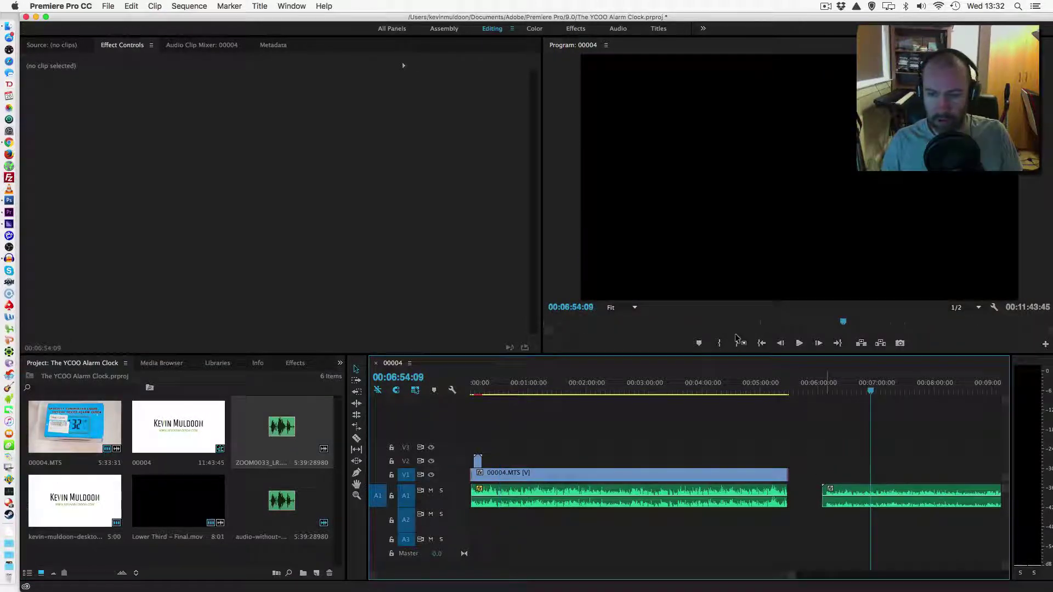
pyautogui.click(799, 344)
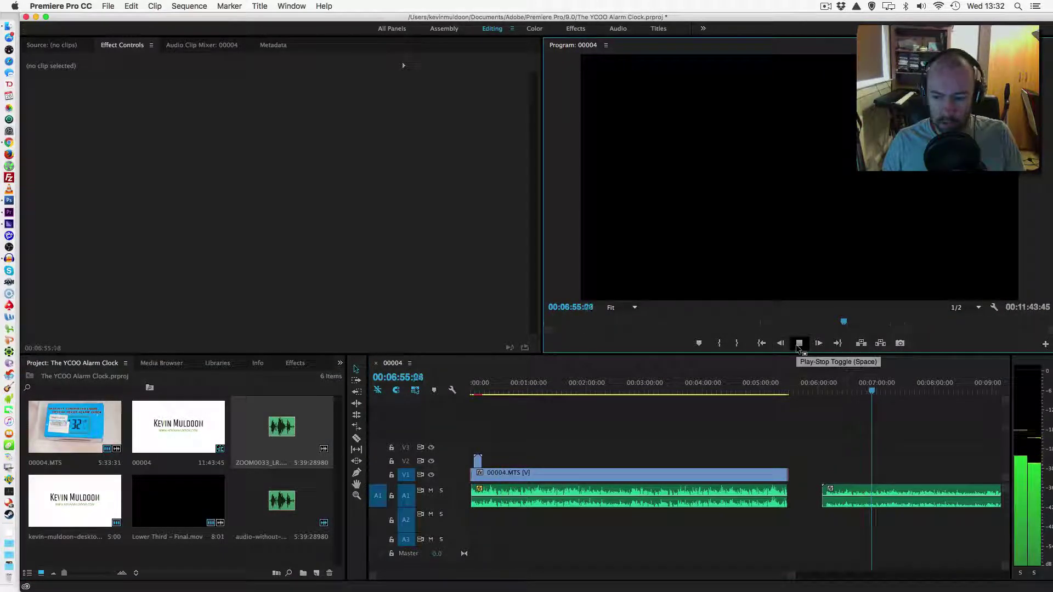
pyautogui.press('XF86AudioRaiseVolume')
pyautogui.press('XF86AudioRaiseVolume')
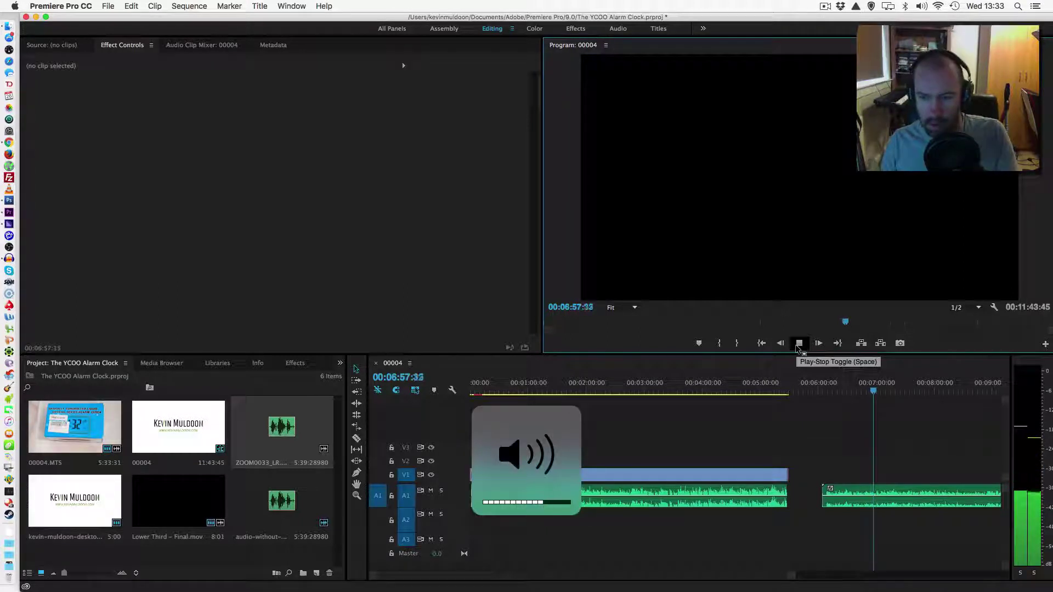
pyautogui.moveTo(790, 576); pyautogui.dragTo(832, 577)
pyautogui.click(800, 344)
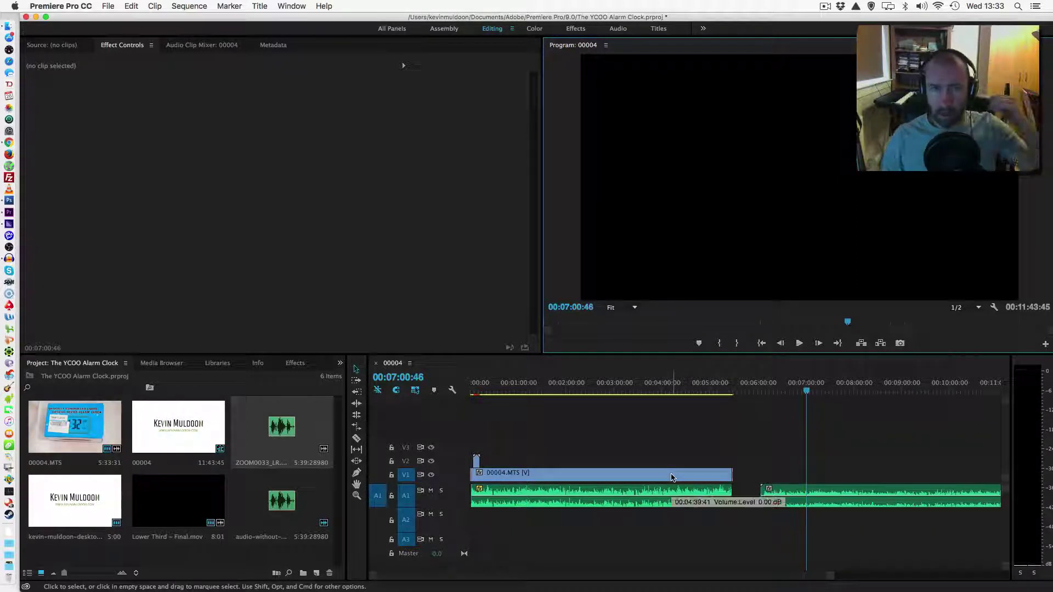
pyautogui.click(600, 390)
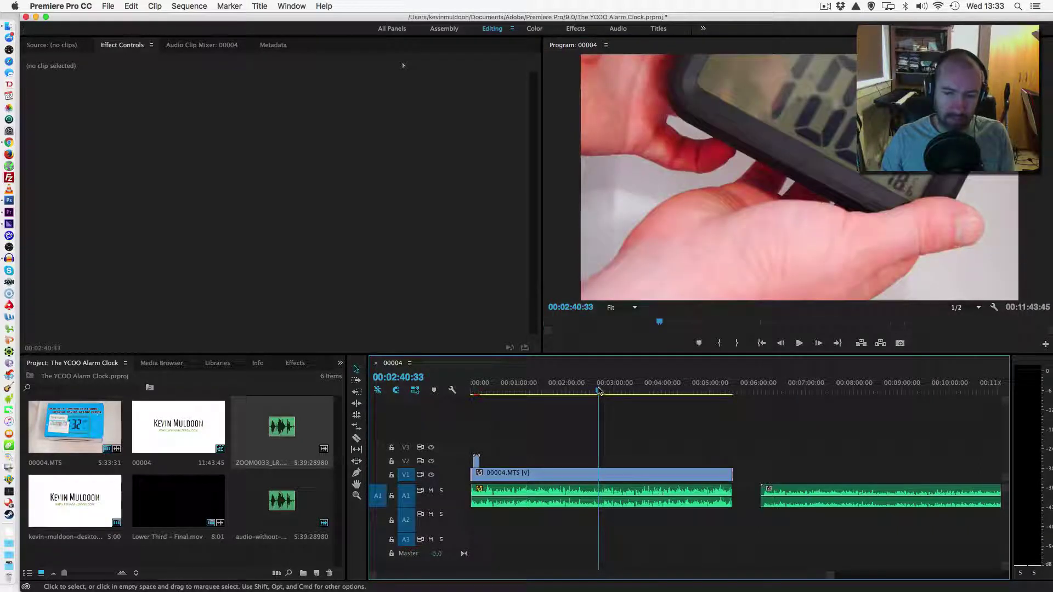
pyautogui.moveTo(599, 390); pyautogui.dragTo(843, 396)
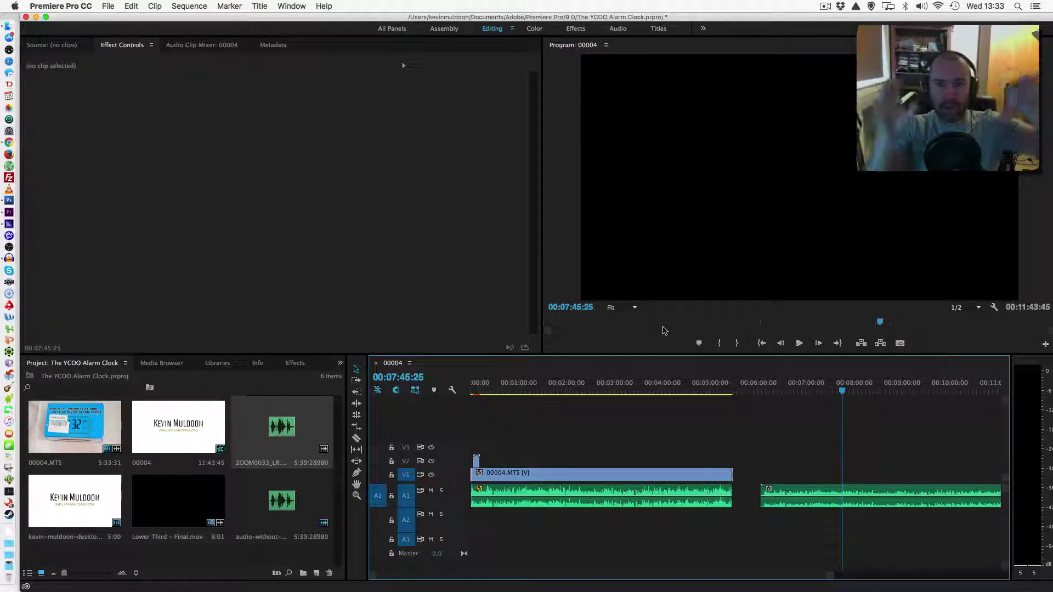
# Show the Audio Effects list down to DeNoiser, then move the playhead back to 00:00:00:00
pyautogui.click(288, 365)
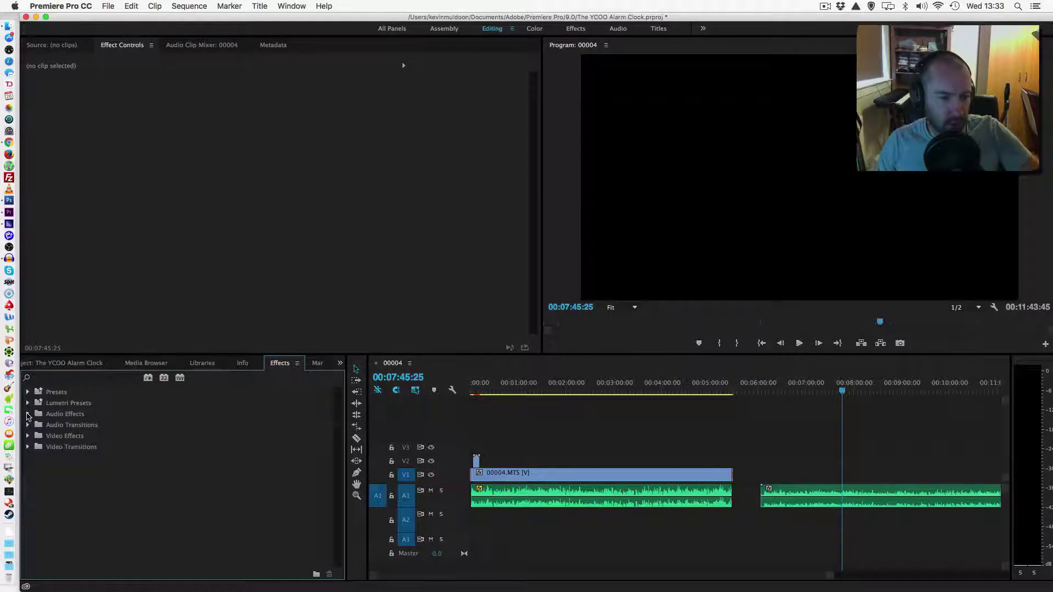
pyautogui.click(28, 414)
pyautogui.scroll(-3, 280, 451)
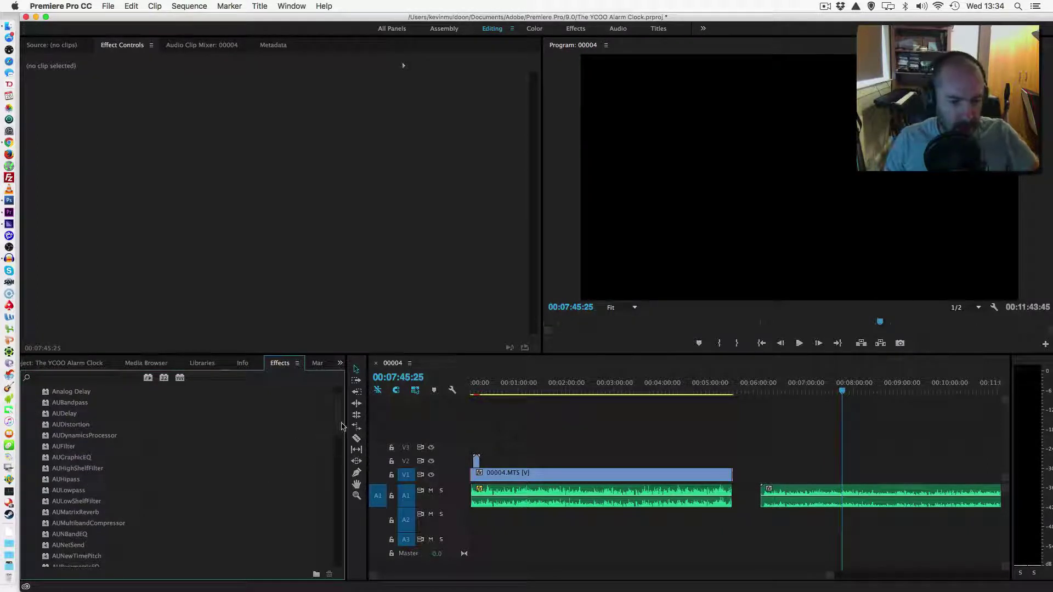
pyautogui.moveTo(339, 429); pyautogui.dragTo(338, 488)
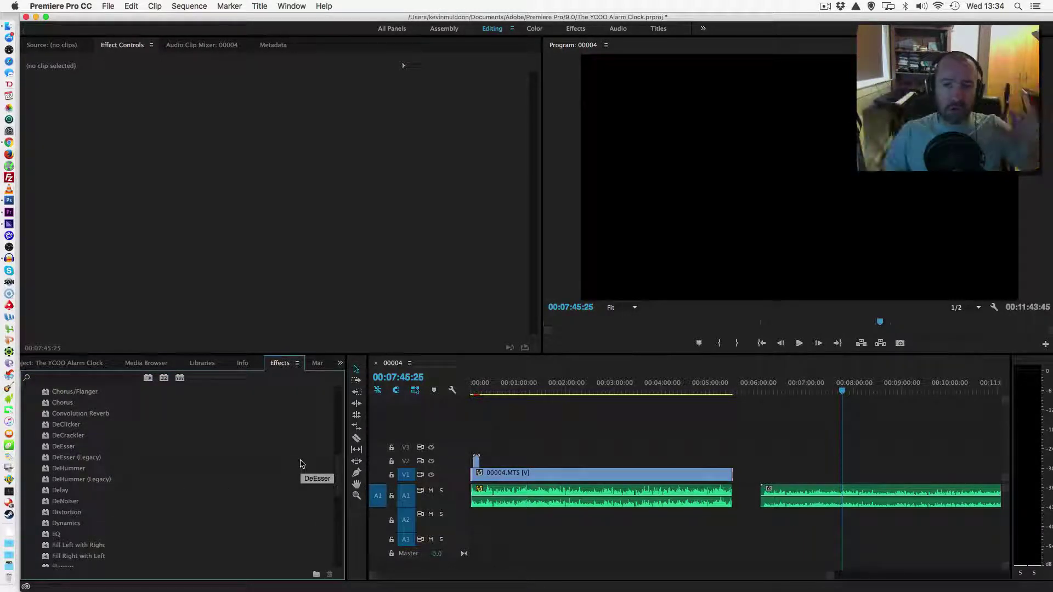
pyautogui.click(761, 343)
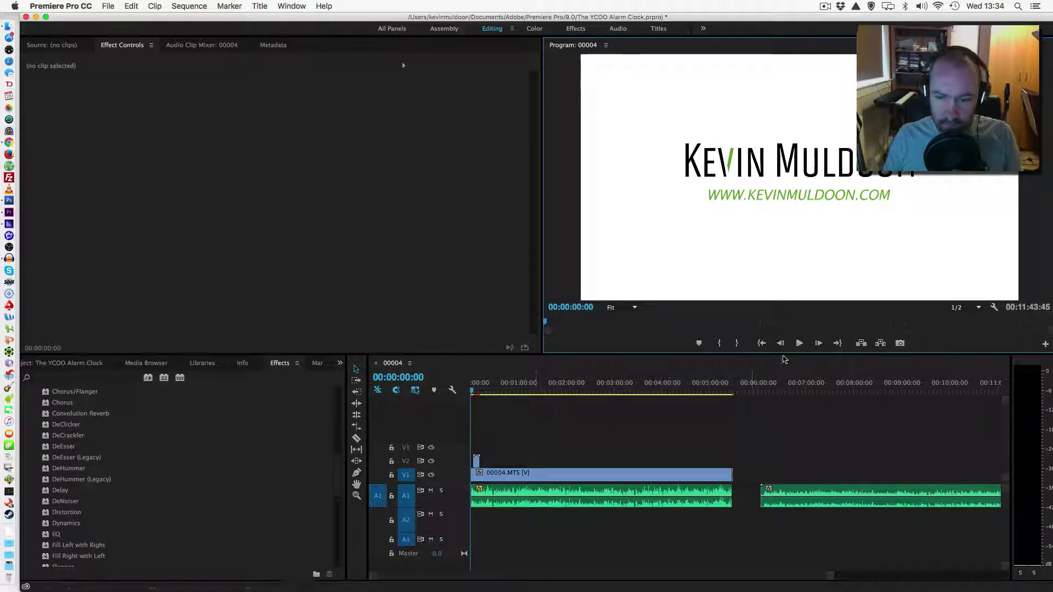
# Return the playhead to the sequence start with Home and launch Audacity from the Dock
pyautogui.click(506, 388)
pyautogui.press('Home')
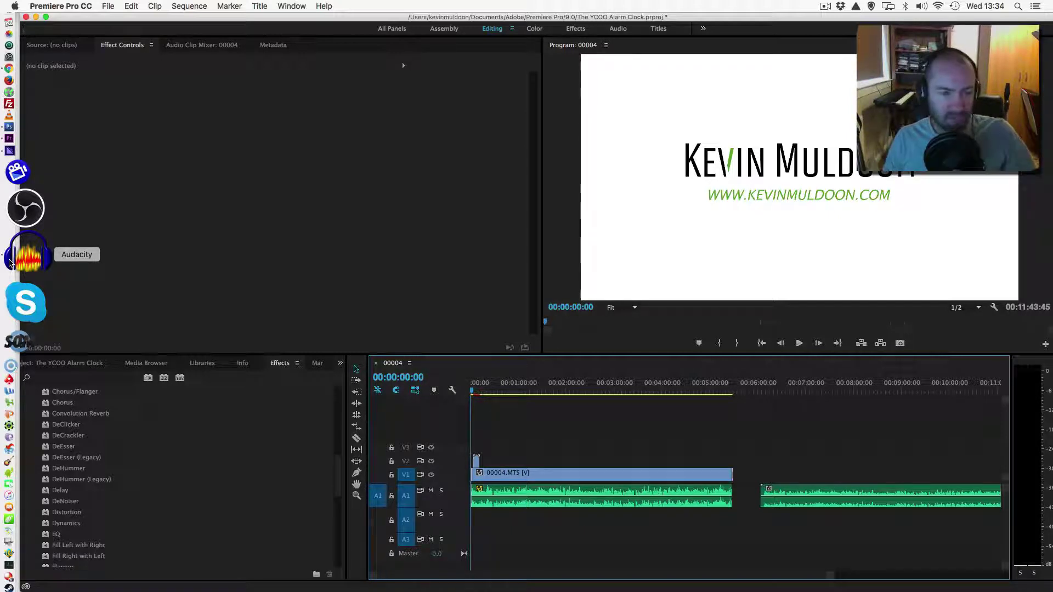
pyautogui.click(10, 263)
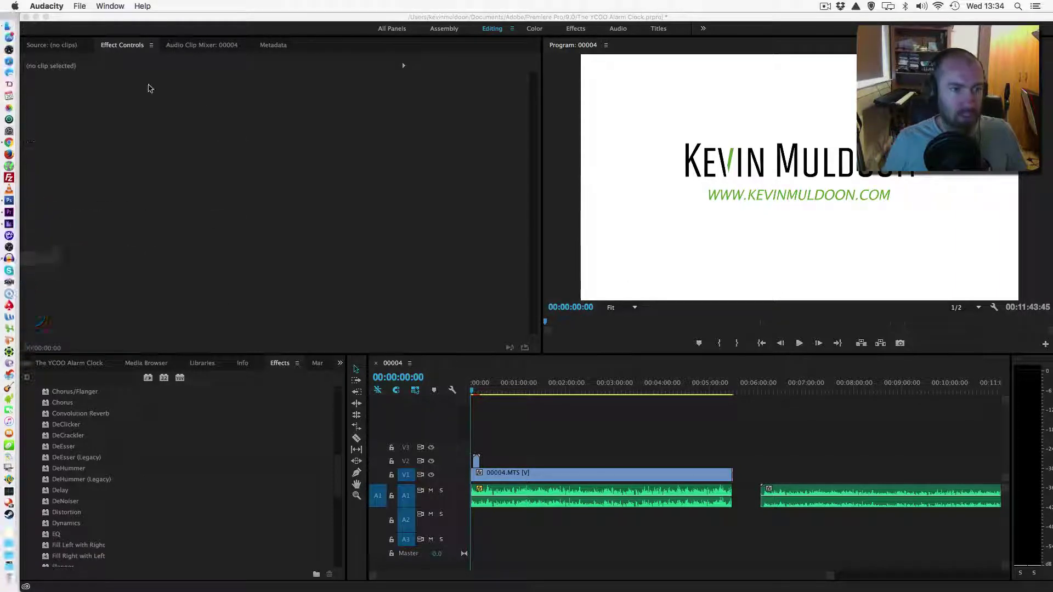
# Import a copy of the recent ZOOM0033_LR.WAV recording, then play it briefly and stop
pyautogui.click(79, 6)
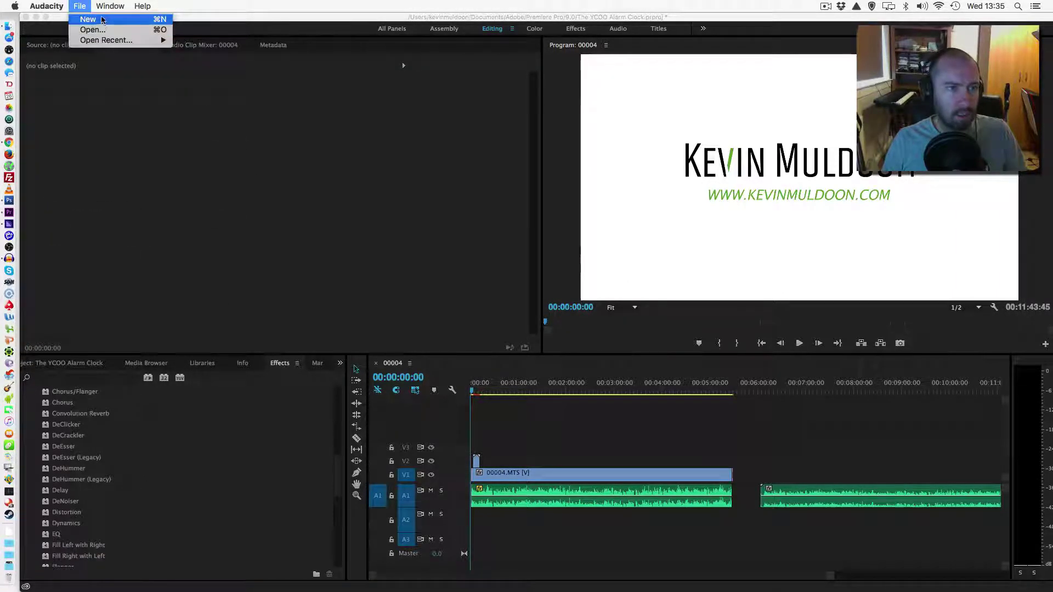
pyautogui.moveTo(108, 43)
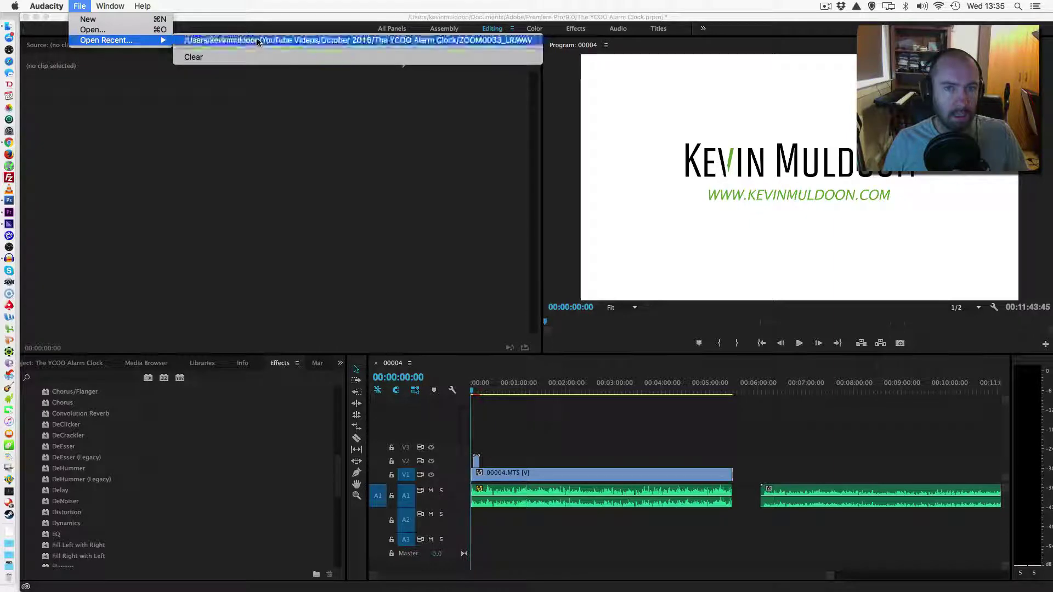
pyautogui.click(275, 40)
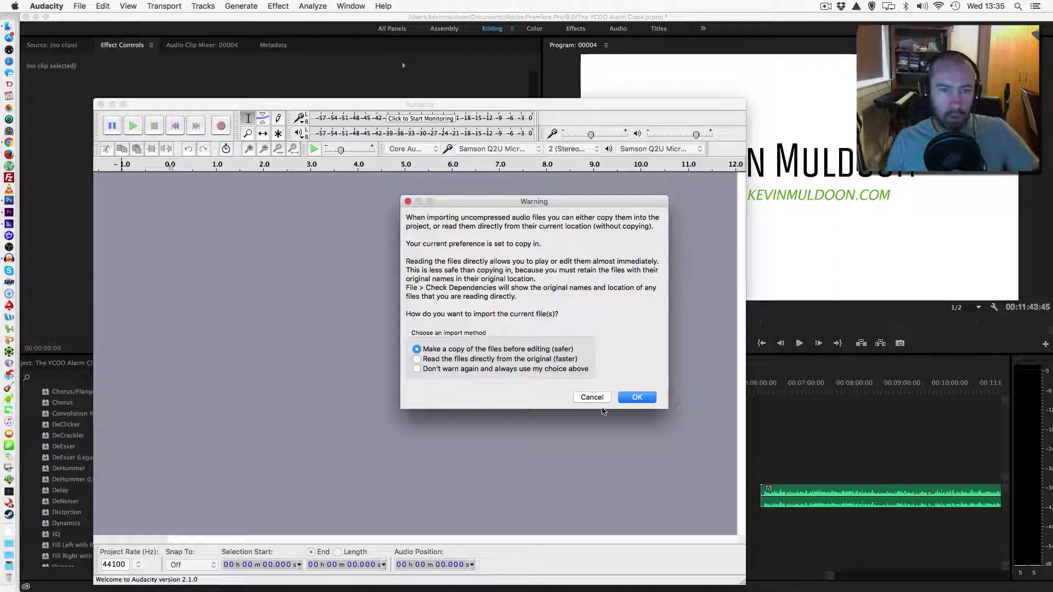
pyautogui.click(636, 398)
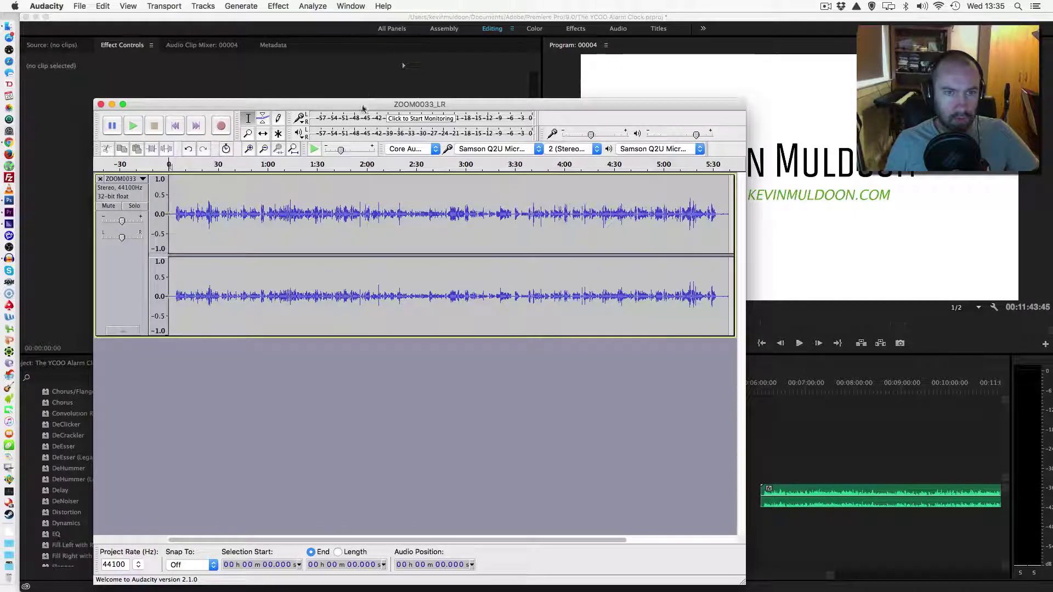
pyautogui.moveTo(363, 104); pyautogui.dragTo(365, 81)
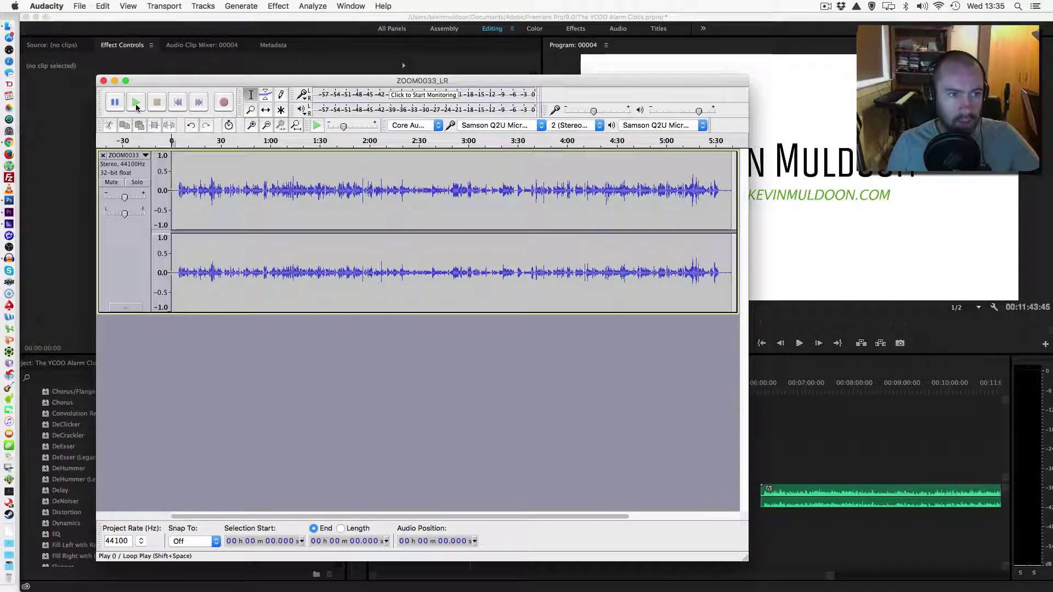
pyautogui.click(201, 141)
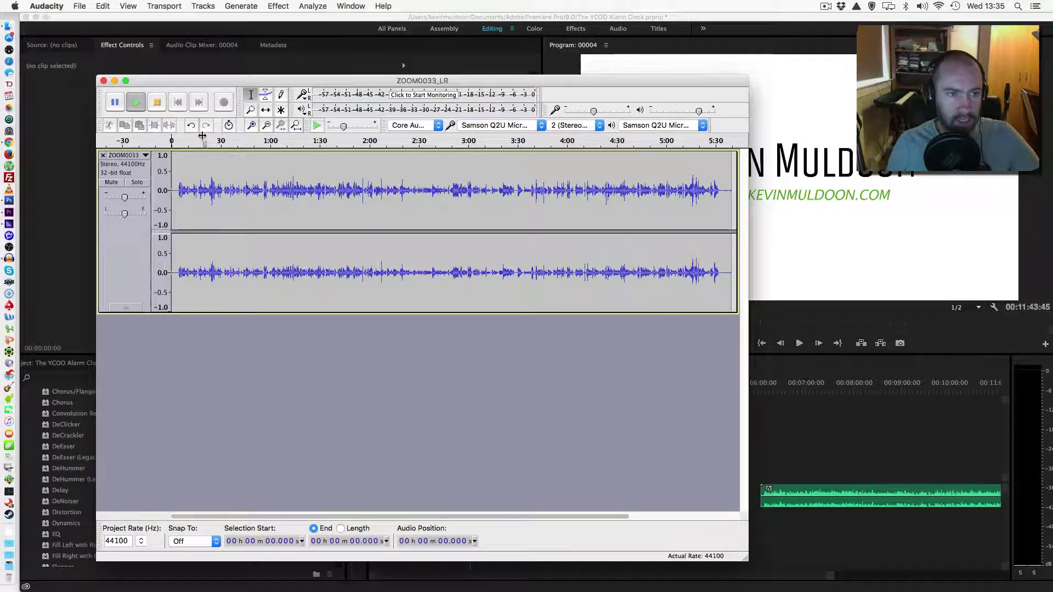
pyautogui.click(141, 106)
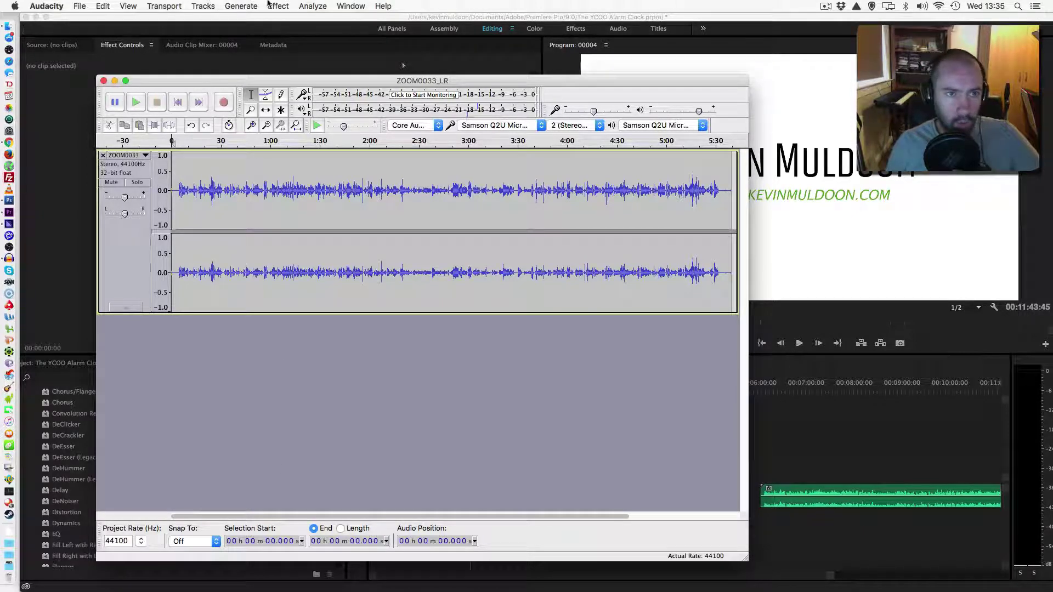
# Zoom in five times with View > Zoom In until about the first ten seconds fill the track
pyautogui.click(129, 6)
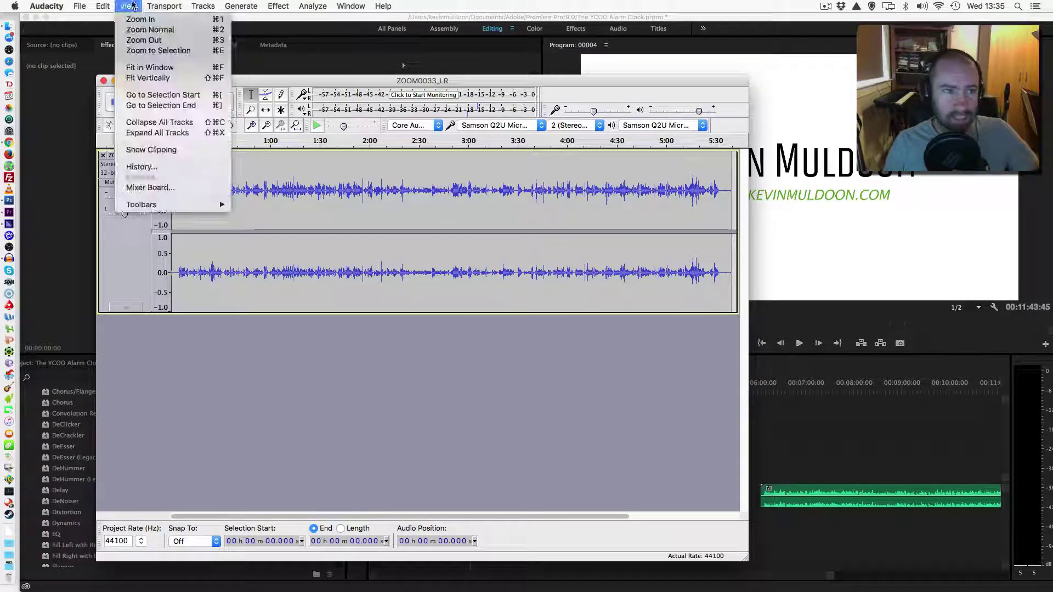
pyautogui.click(142, 16)
pyautogui.click(134, 6)
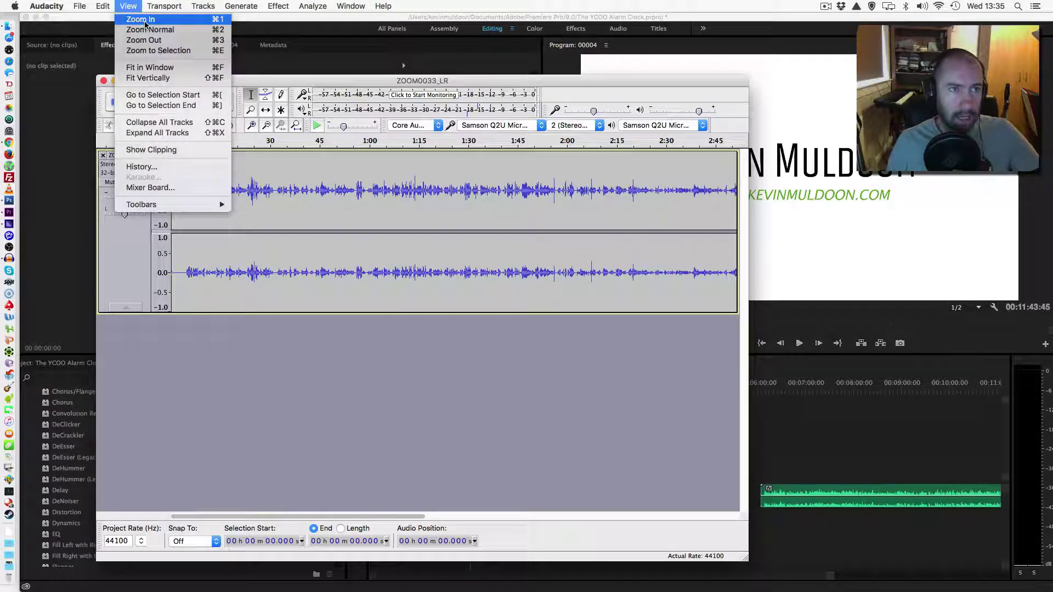
pyautogui.click(141, 19)
pyautogui.click(135, 6)
pyautogui.click(141, 20)
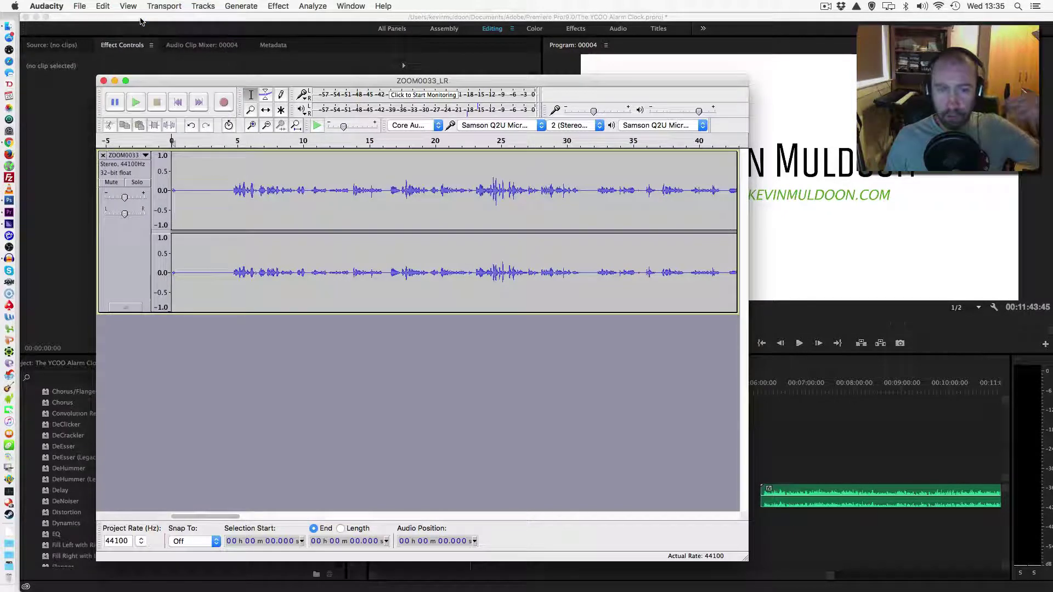
pyautogui.click(132, 6)
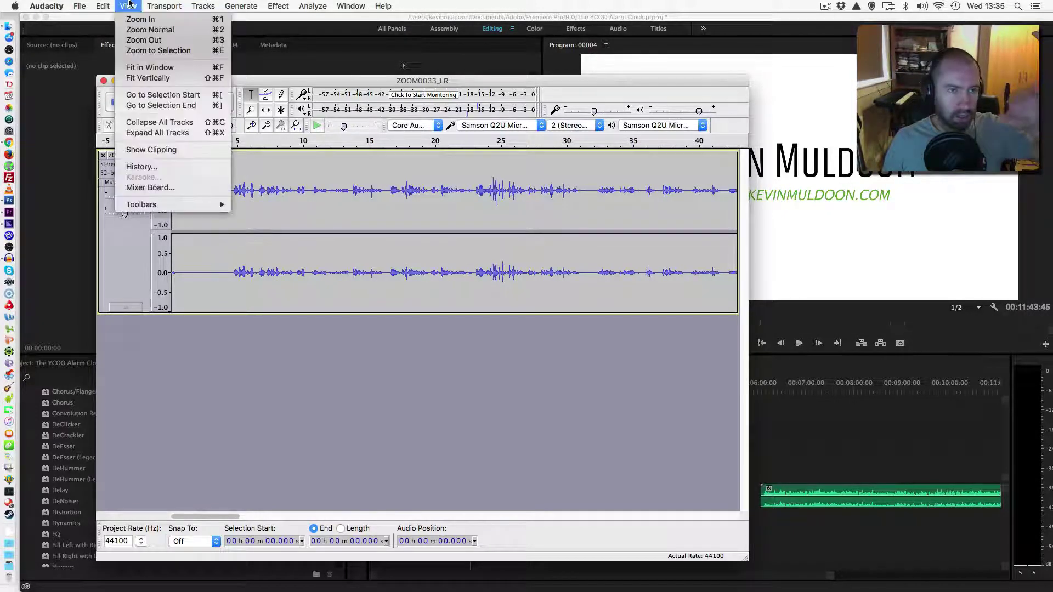
pyautogui.click(138, 18)
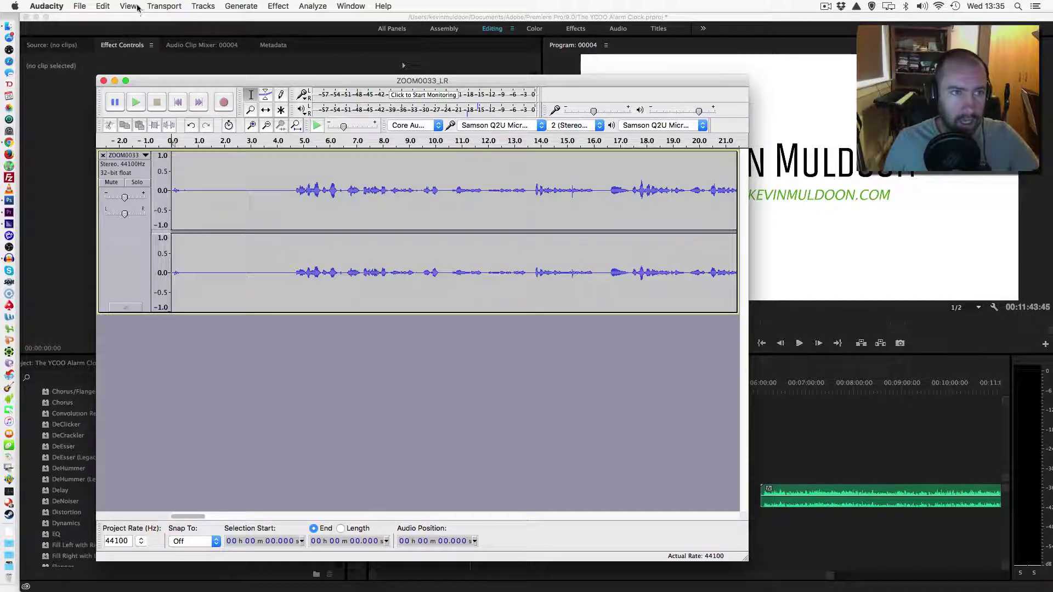
pyautogui.click(137, 8)
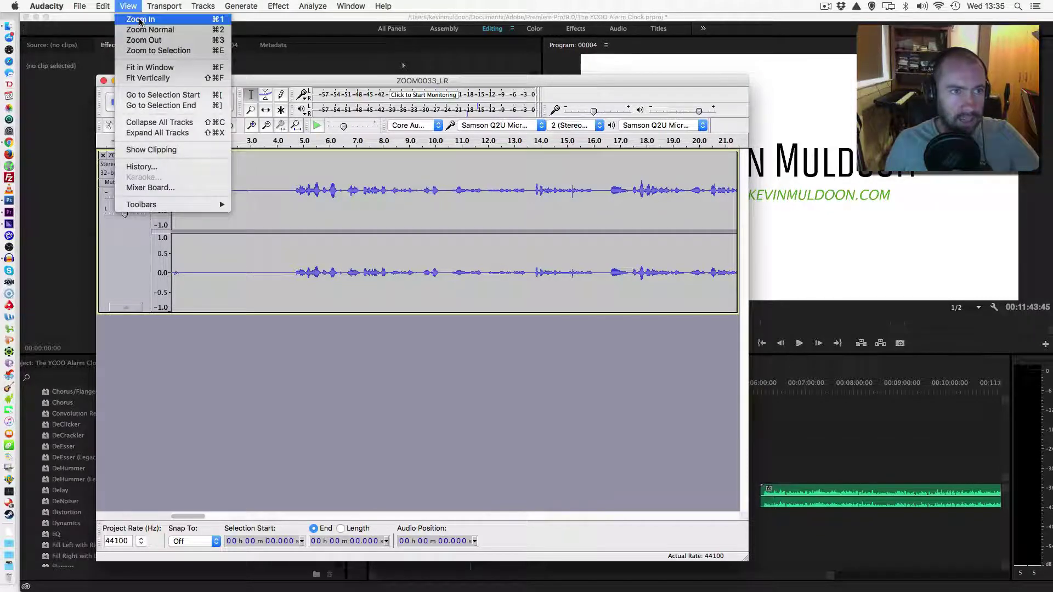
pyautogui.click(139, 20)
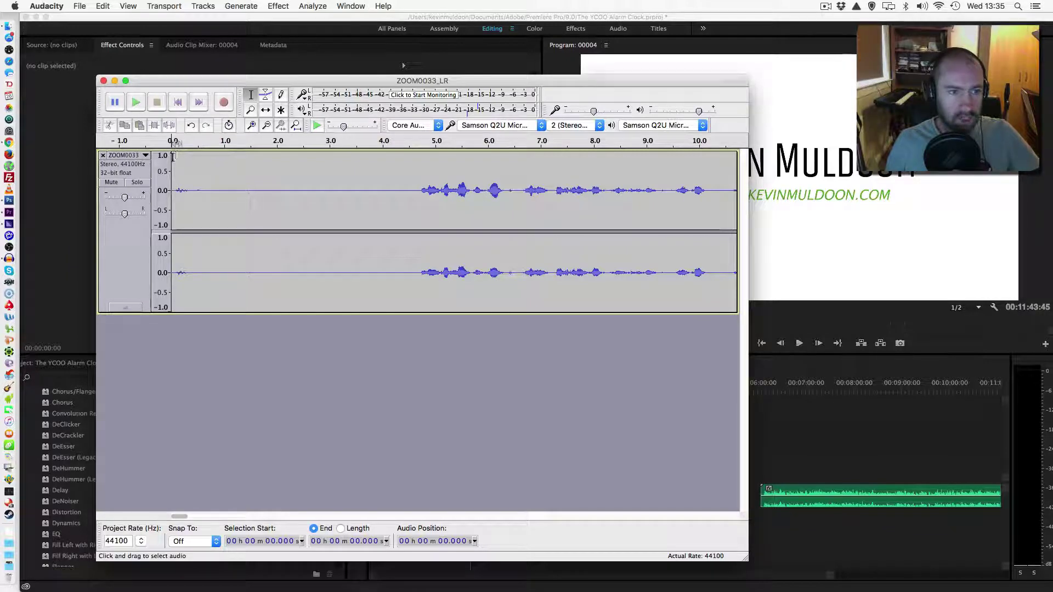
# Select a noise-only stretch of the waveform starting at 0.924 s, before the speech
pyautogui.moveTo(172, 159); pyautogui.dragTo(243, 168)
pyautogui.click(208, 165)
pyautogui.click(176, 186)
pyautogui.moveTo(174, 187); pyautogui.dragTo(200, 192)
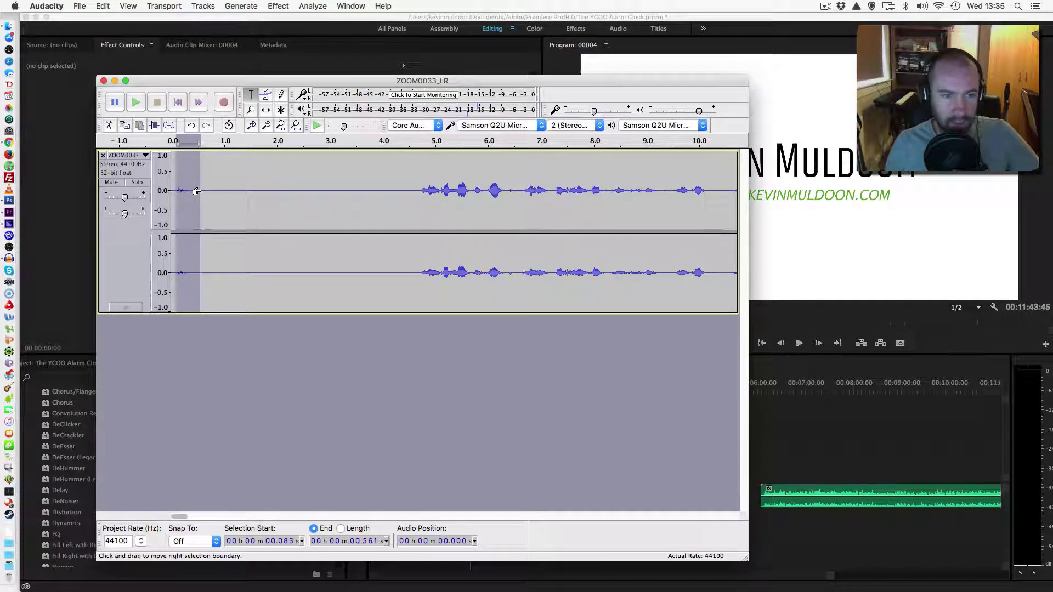
pyautogui.click(219, 171)
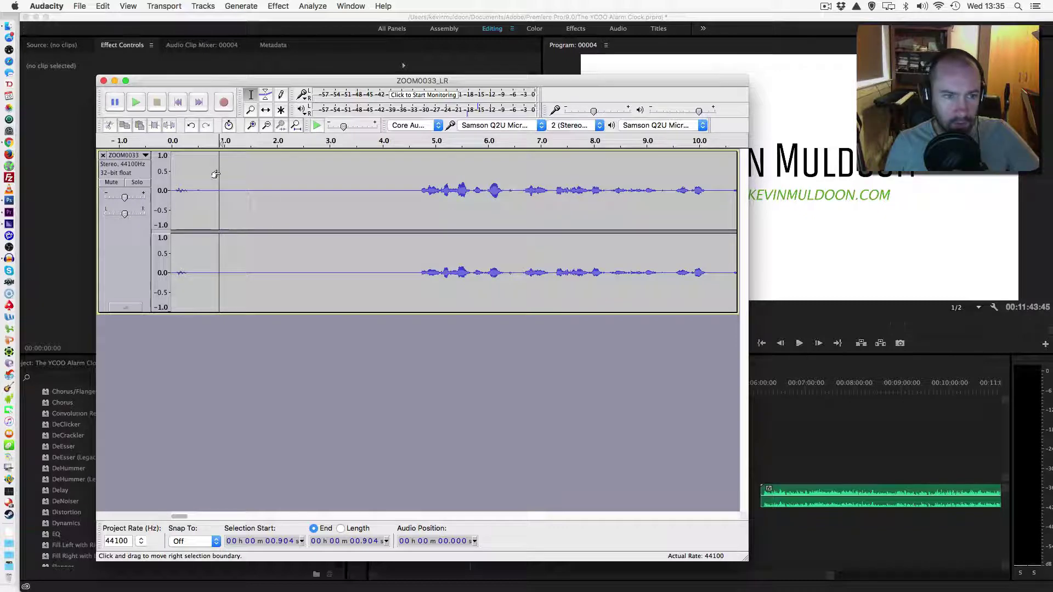
pyautogui.moveTo(215, 174); pyautogui.dragTo(400, 189)
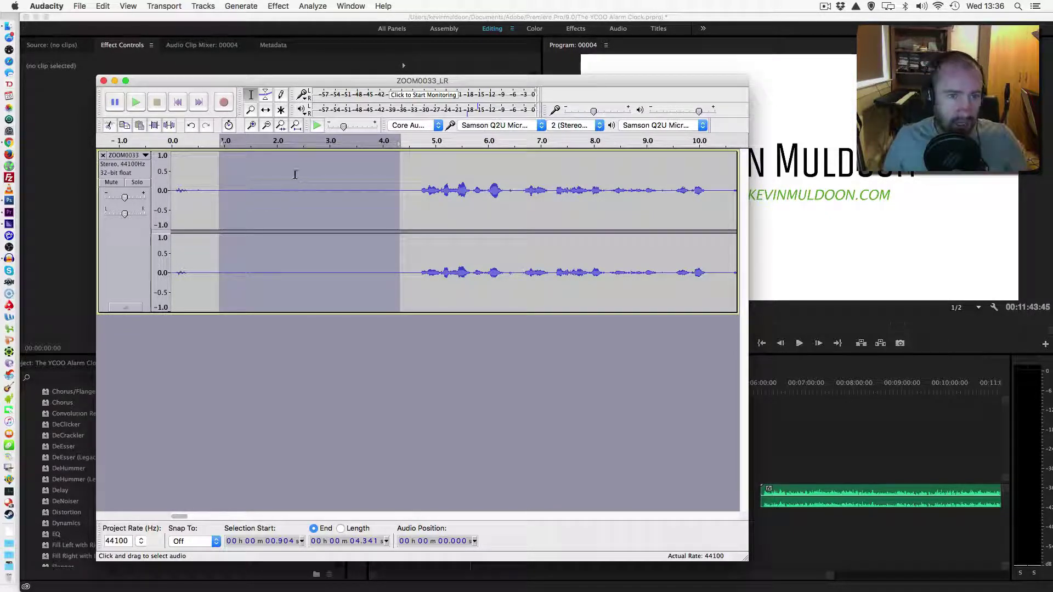
pyautogui.moveTo(222, 160); pyautogui.dragTo(304, 179)
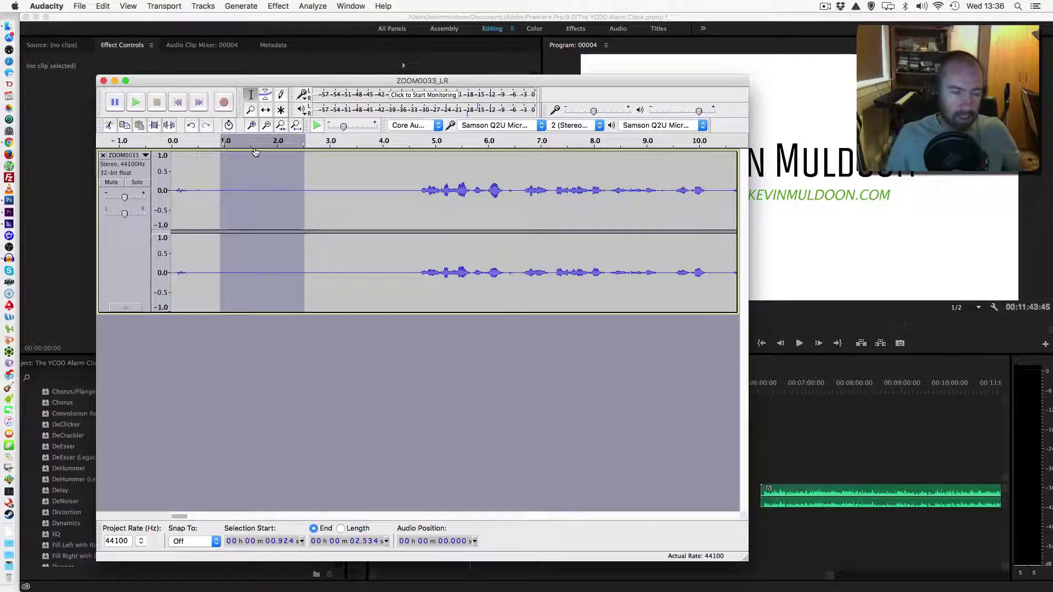
# Get a Noise Reduction noise profile from the 0.924–2.534 s selection
pyautogui.click(278, 6)
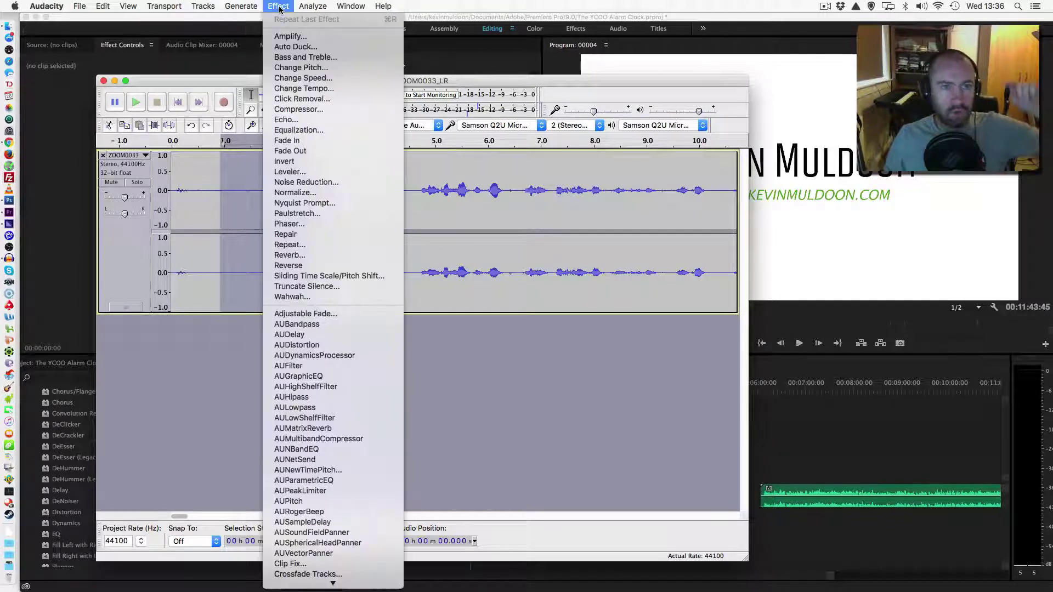
pyautogui.click(331, 185)
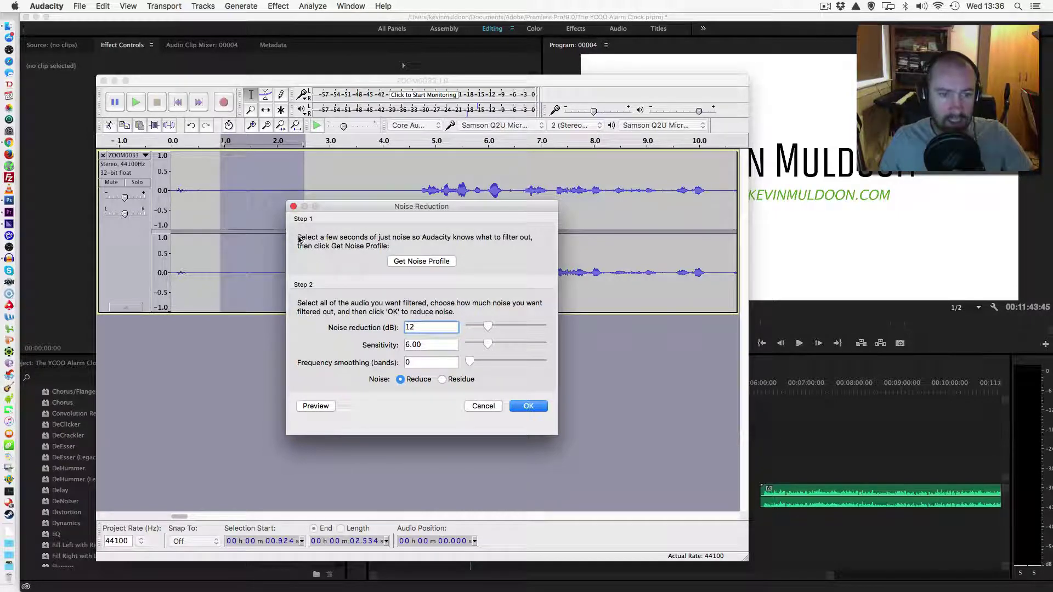
pyautogui.click(409, 261)
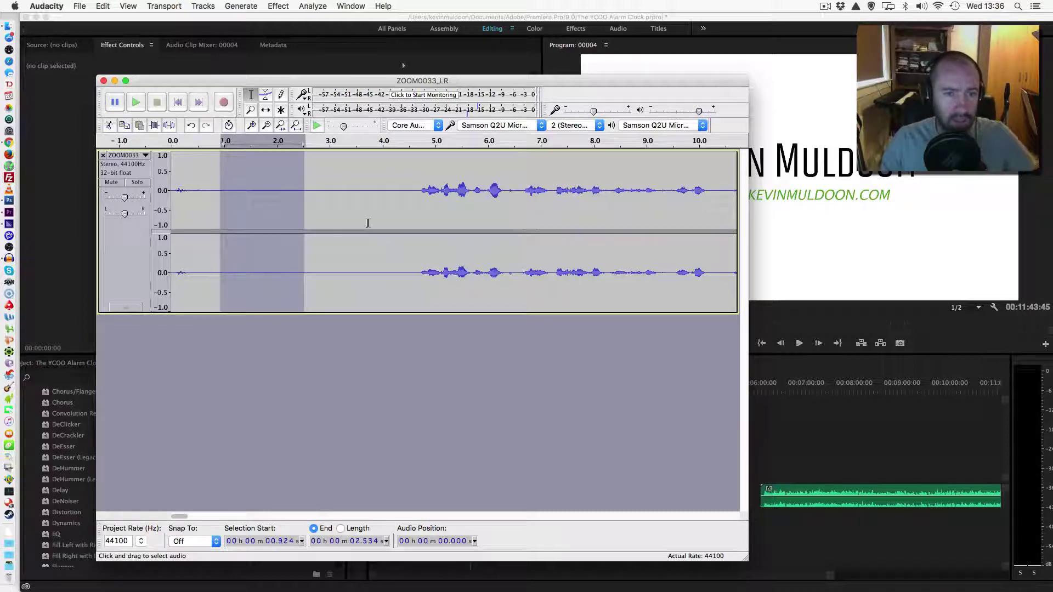
# Clear the noise selection and select all audio, 0 to 5:39.657, with Cmd+A
pyautogui.click(338, 173)
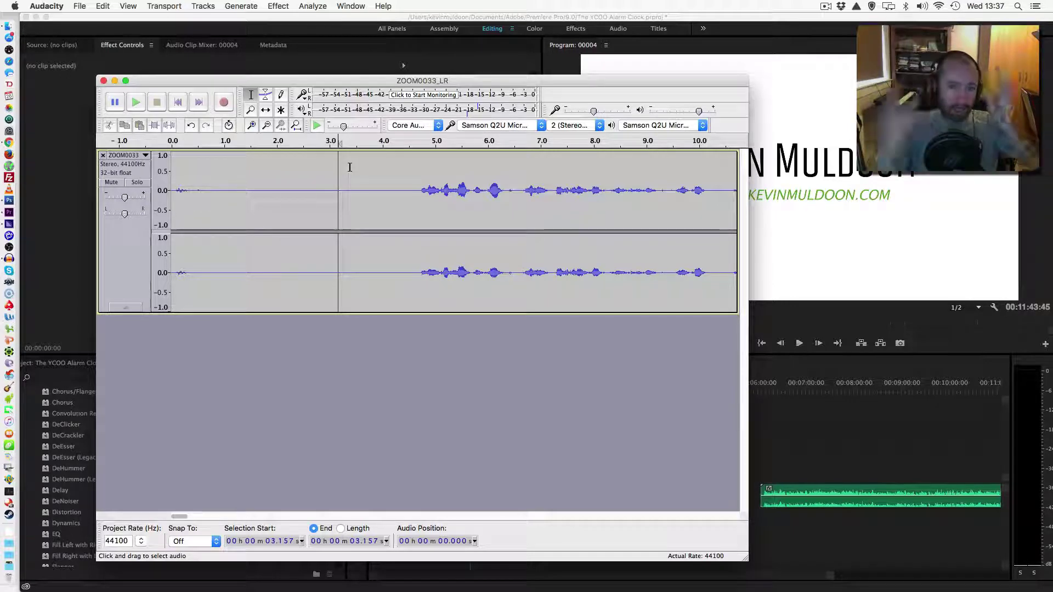
pyautogui.moveTo(341, 162); pyautogui.dragTo(707, 184)
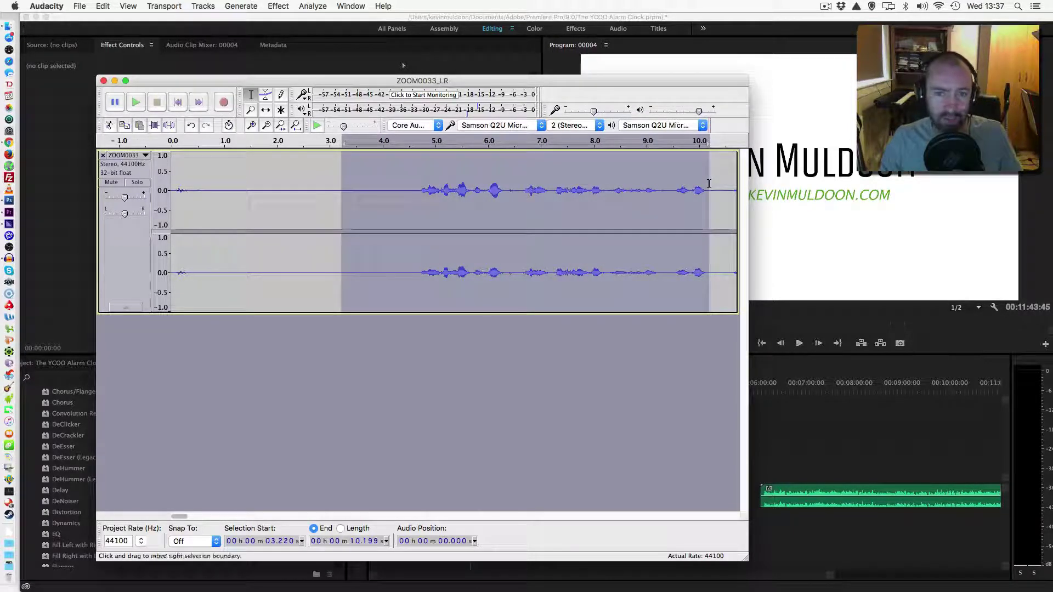
pyautogui.click(289, 189)
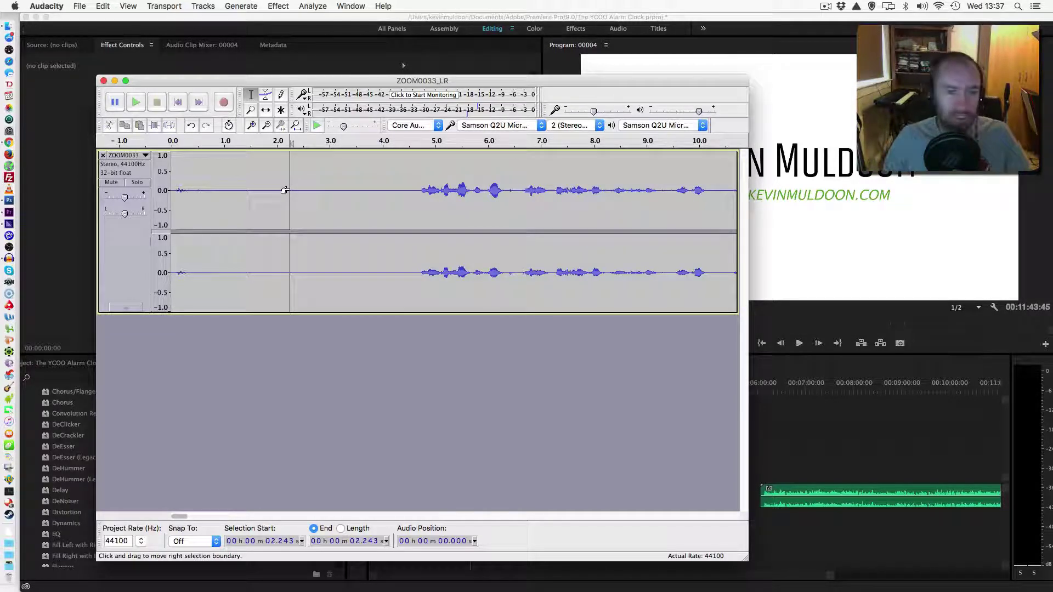
pyautogui.press('super+a')
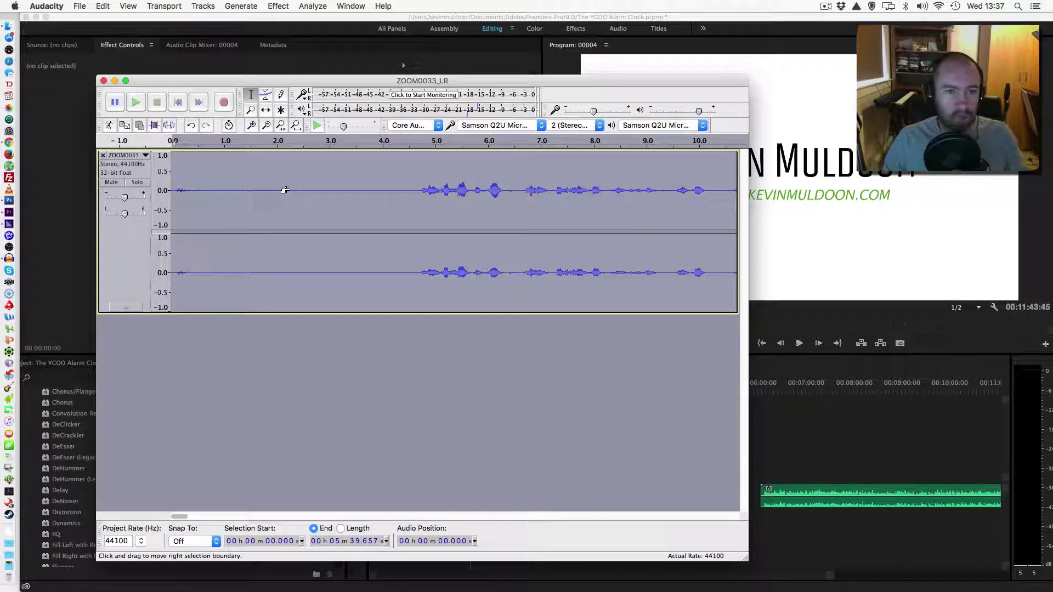
# Open Noise Reduction for the whole track and review the 12 dB reduction and 6.00 sensitivity
pyautogui.click(276, 6)
pyautogui.click(333, 182)
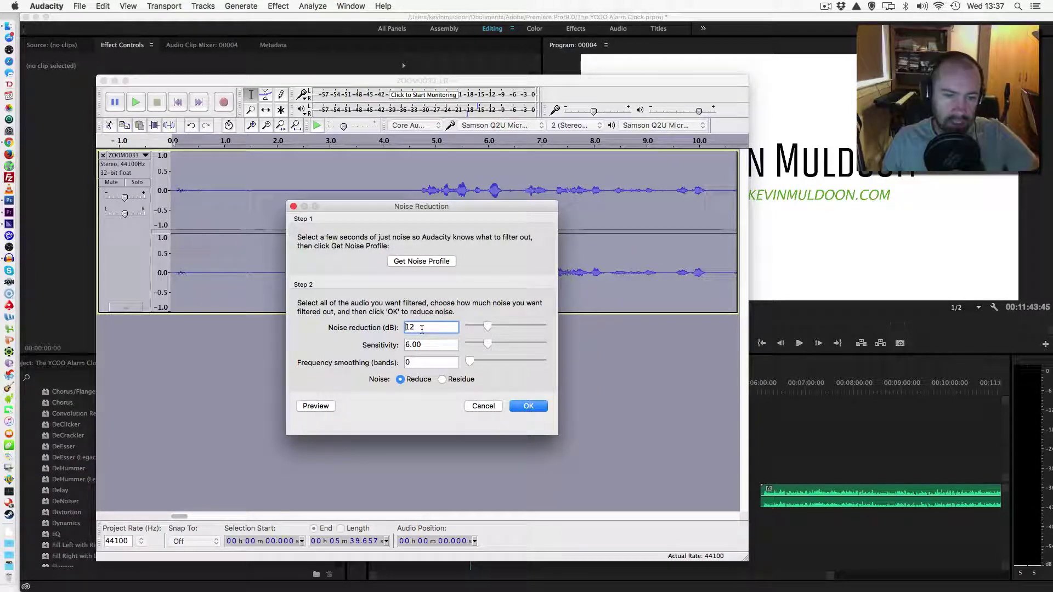
pyautogui.moveTo(423, 330); pyautogui.dragTo(396, 327)
pyautogui.press('Tab')
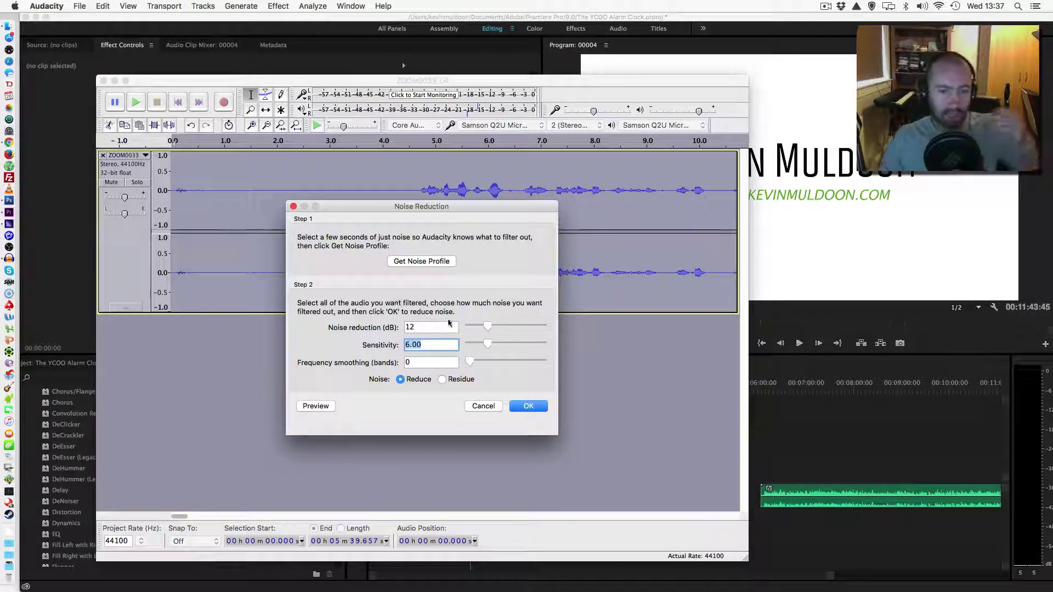
pyautogui.moveTo(487, 327); pyautogui.dragTo(494, 328)
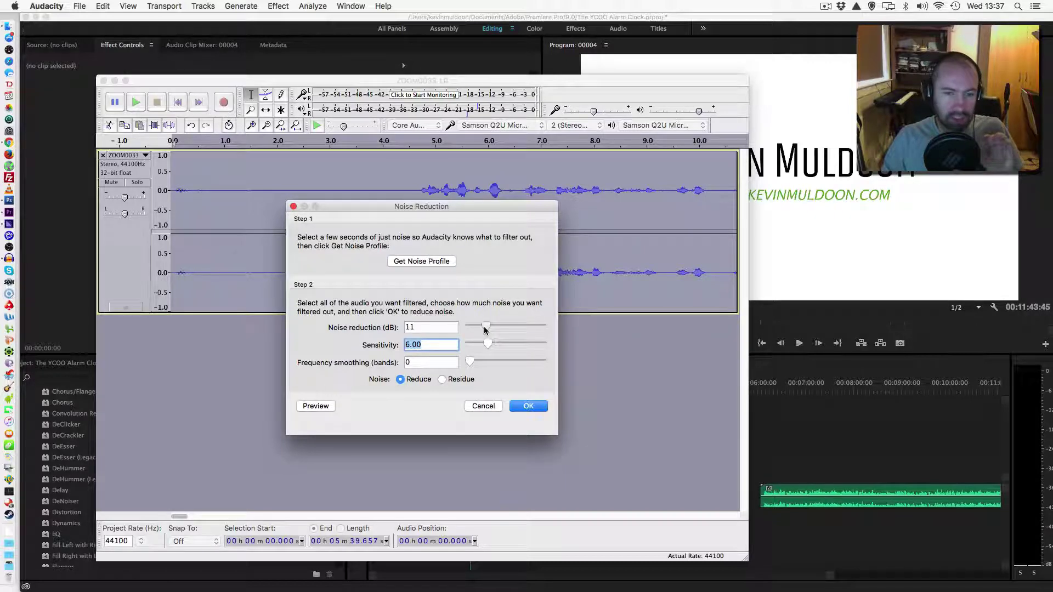
# Apply noise reduction to the whole recording and play back the cleaned audio briefly
pyautogui.click(528, 406)
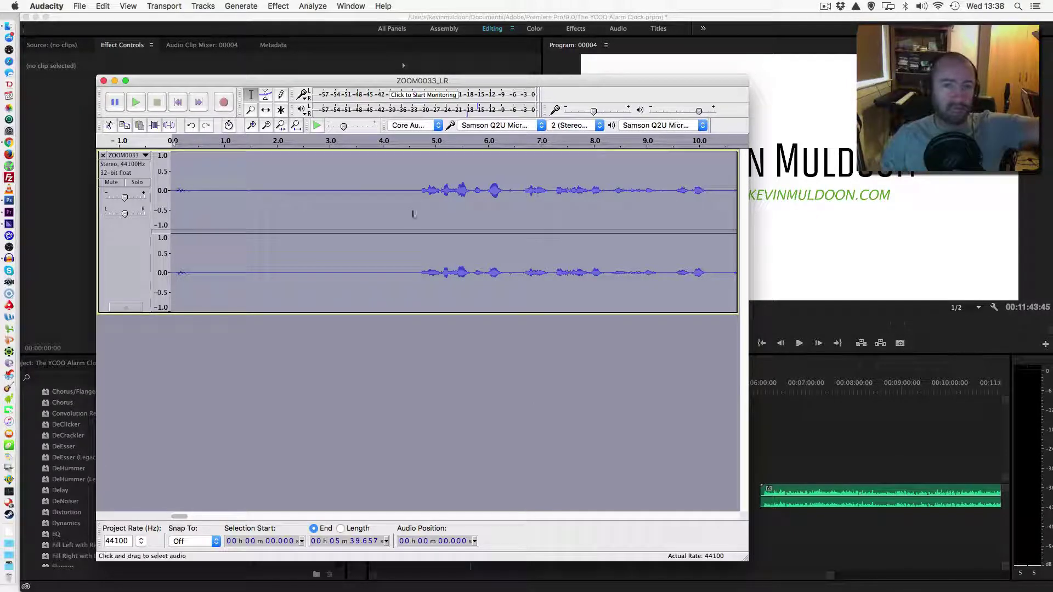
pyautogui.click(428, 144)
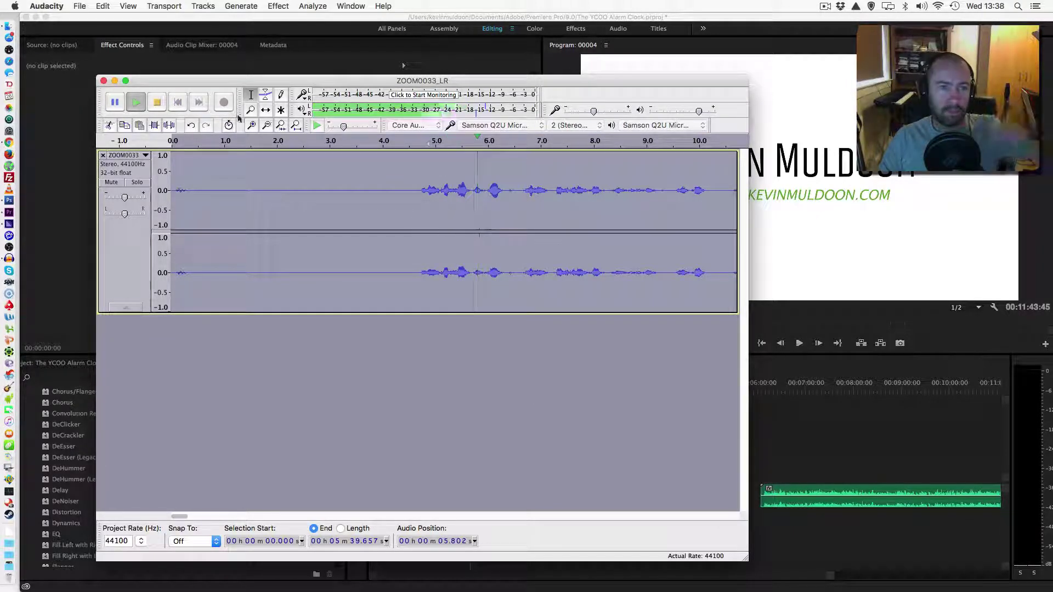
pyautogui.click(163, 107)
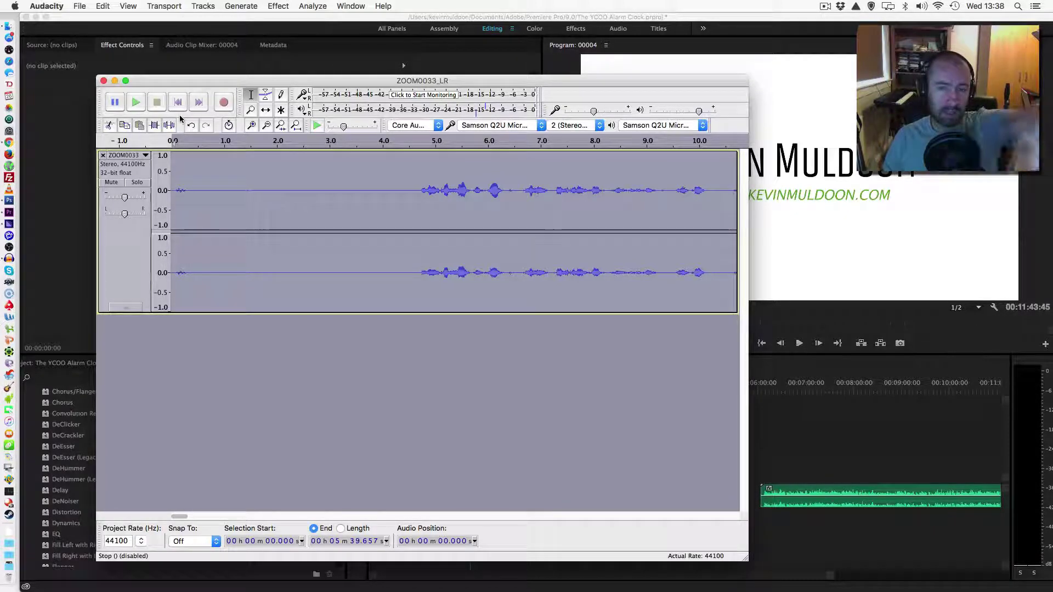
# Start exporting as audio-without-hum.wav, cancel the export, and return to Premiere Pro
pyautogui.click(80, 6)
pyautogui.click(143, 150)
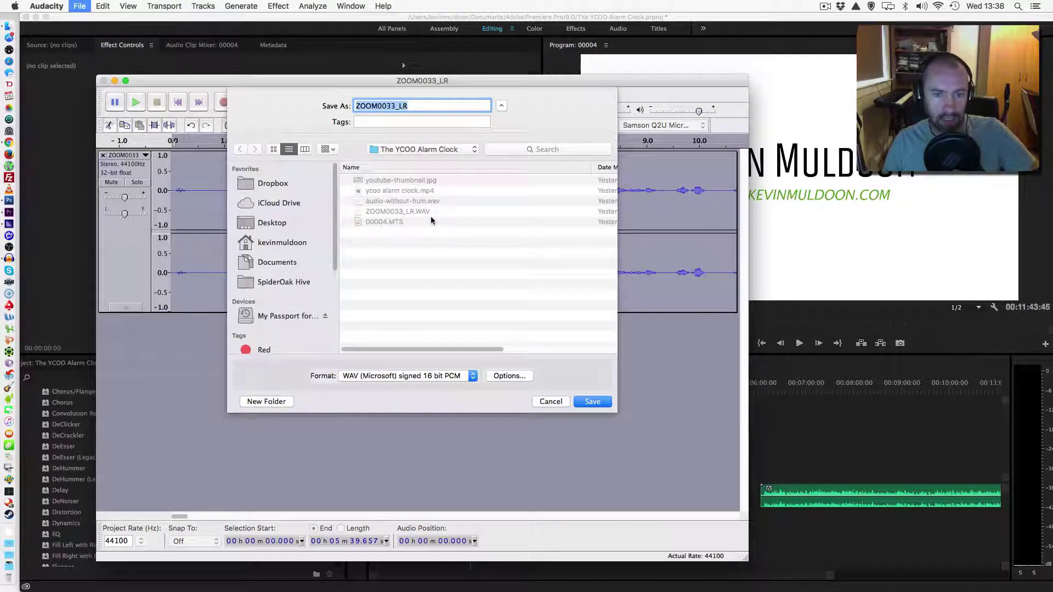
pyautogui.click(379, 201)
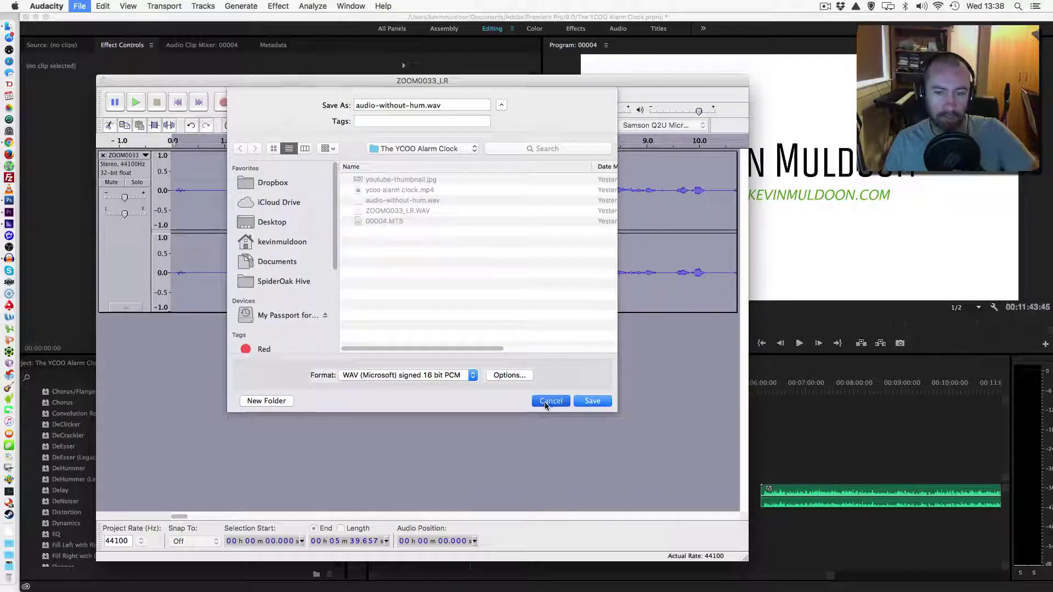
pyautogui.click(548, 402)
pyautogui.click(771, 271)
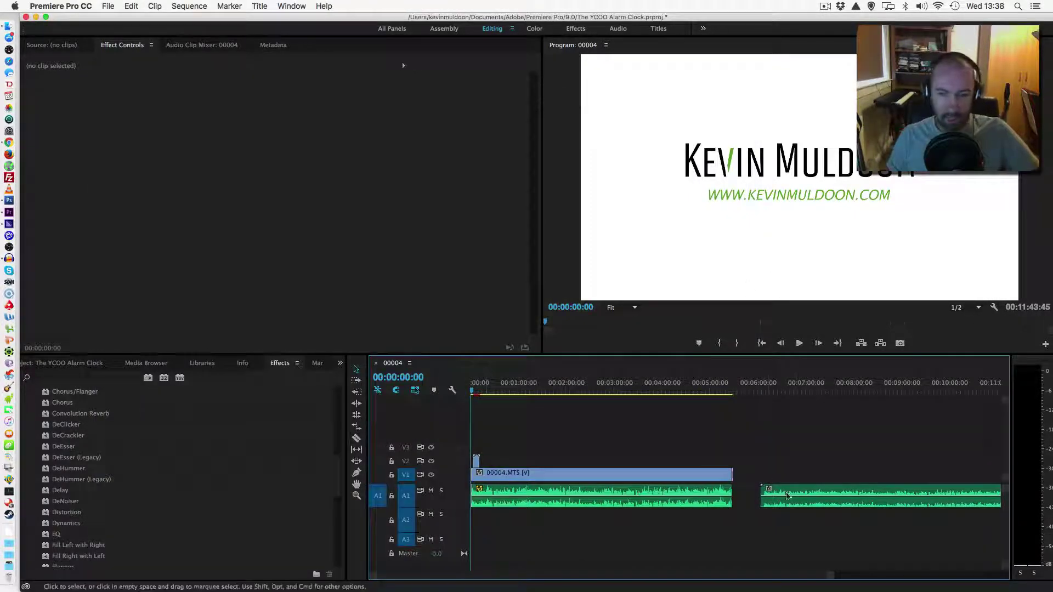
# Delete ZOOM0033_LR.WAV from A1, select audio-without-hum in the Project panel, and zoom the timeline
pyautogui.click(809, 499)
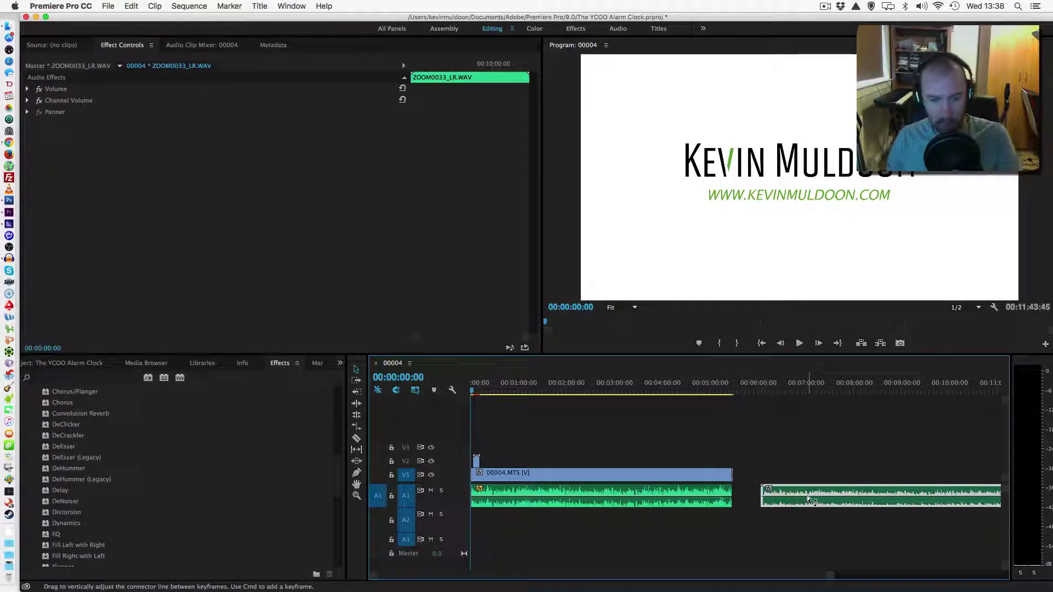
pyautogui.press('Delete')
pyautogui.click(149, 364)
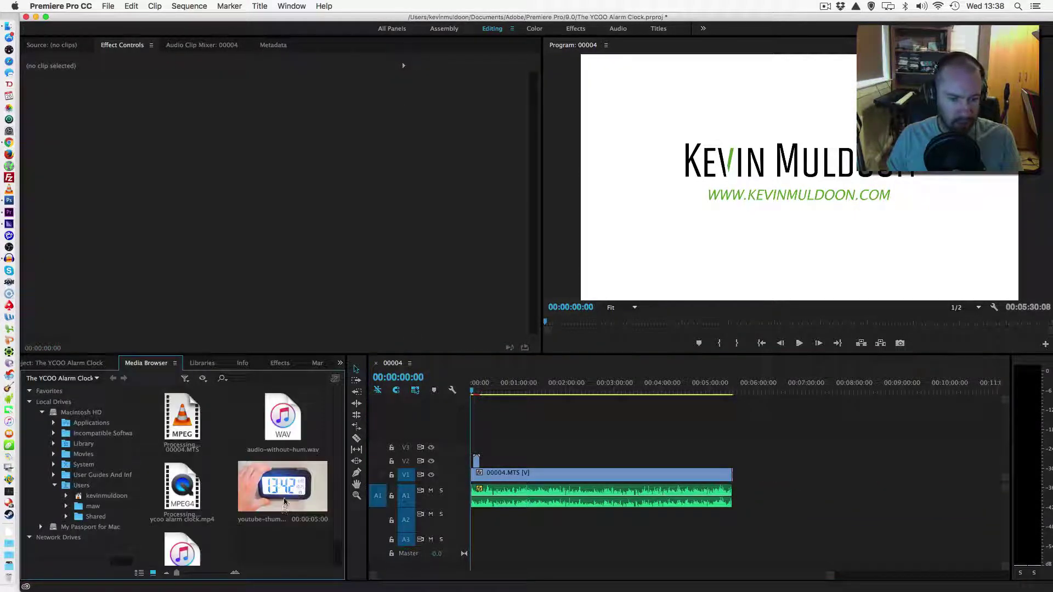
pyautogui.scroll(-1, 257, 514)
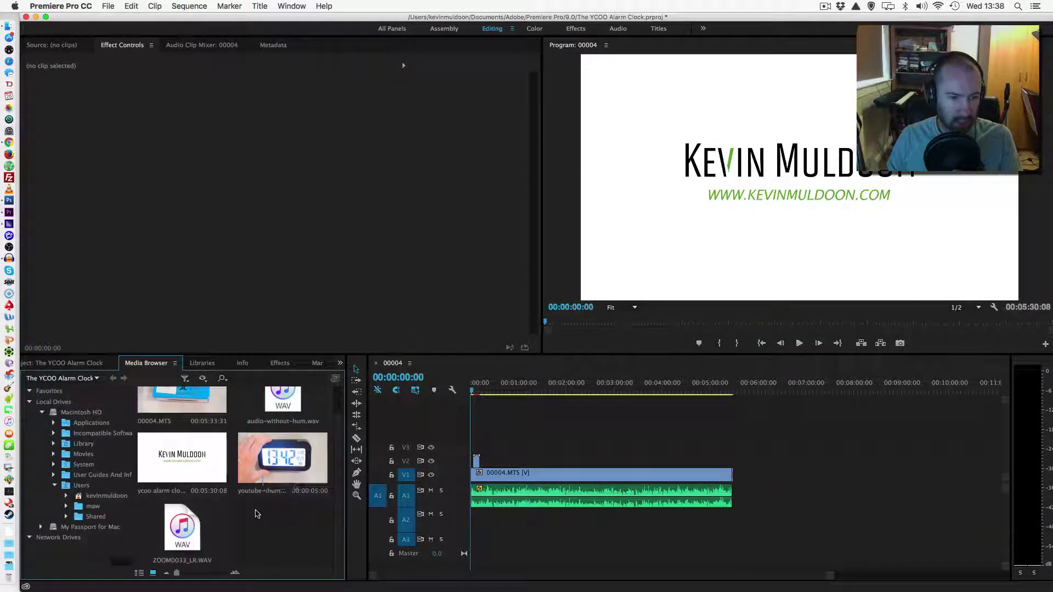
pyautogui.click(86, 364)
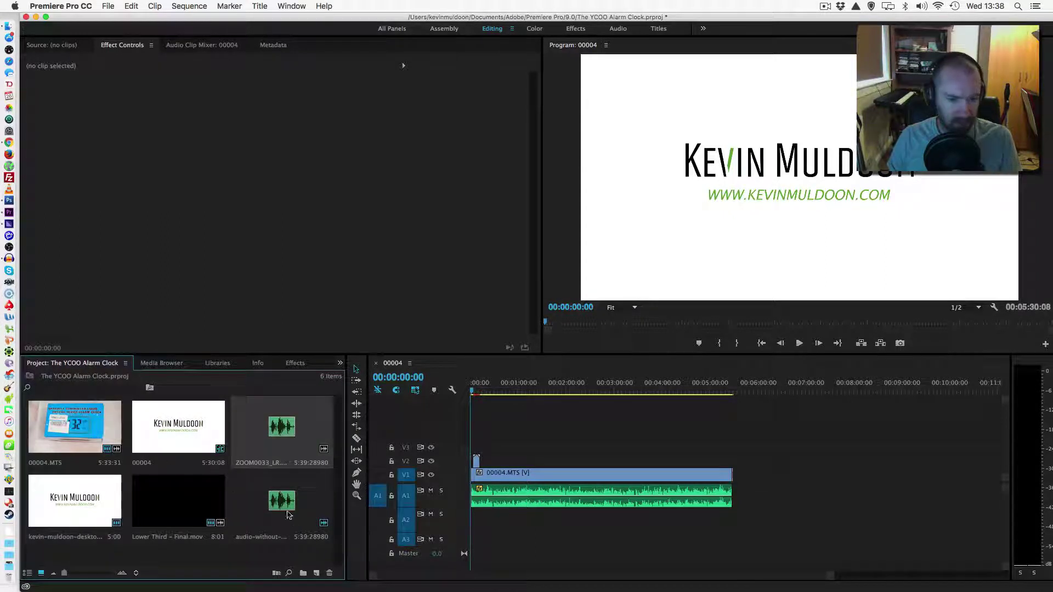
pyautogui.click(284, 511)
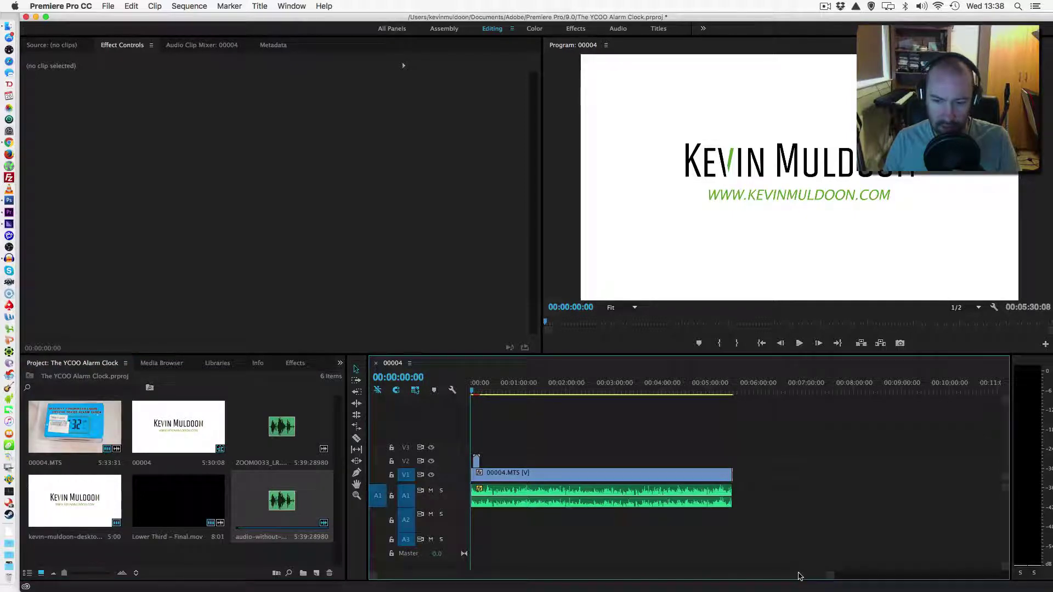
pyautogui.moveTo(832, 576); pyautogui.dragTo(857, 588)
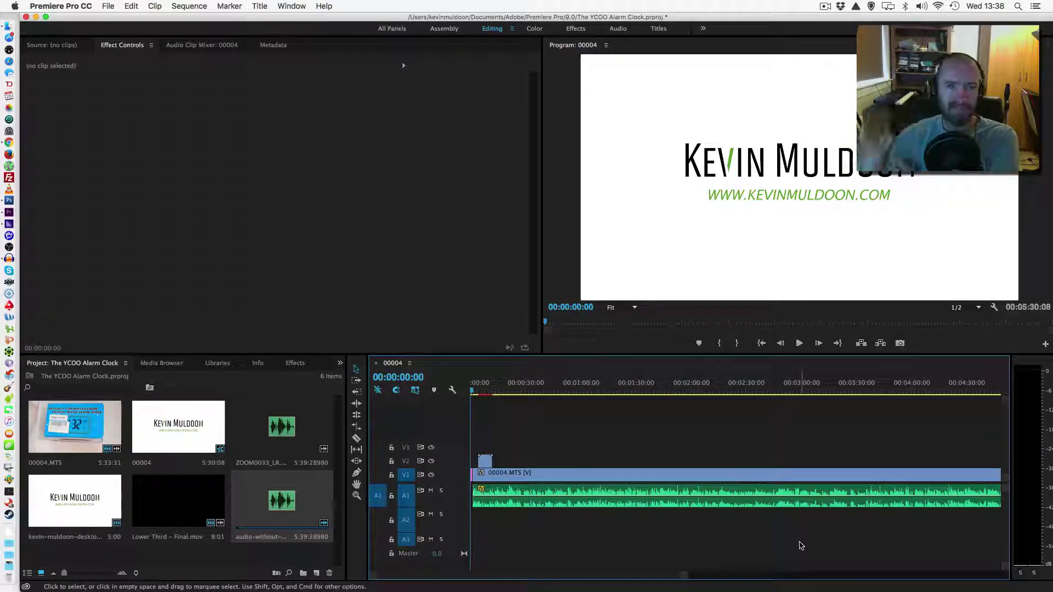
# Drag Audio Effects > DeNoiser from the Effects panel onto the 00004.MTS audio on A1
pyautogui.click(295, 363)
pyautogui.scroll(10, 131, 512)
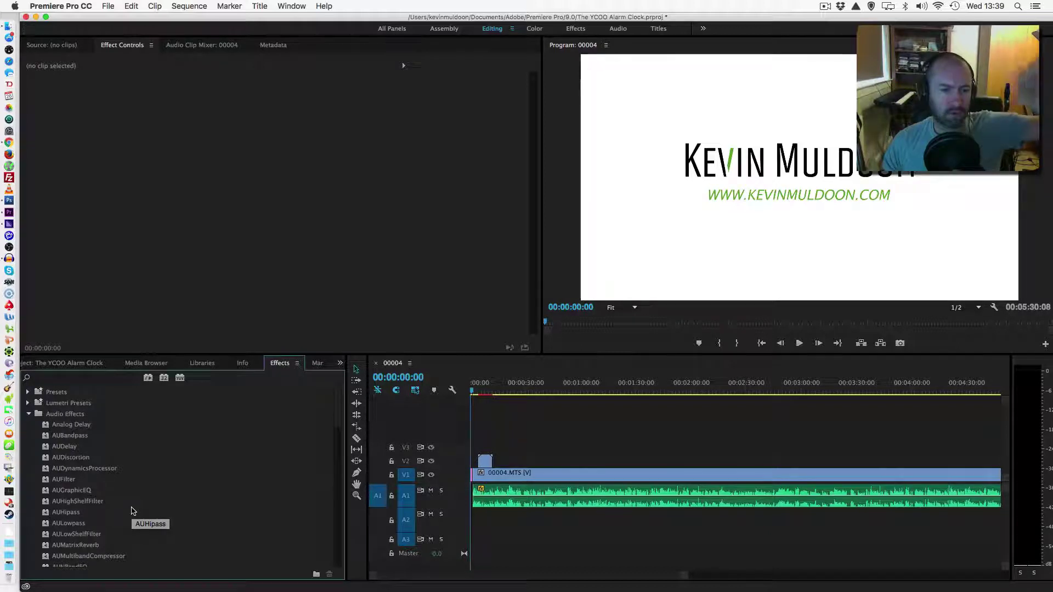
pyautogui.scroll(-2, 116, 513)
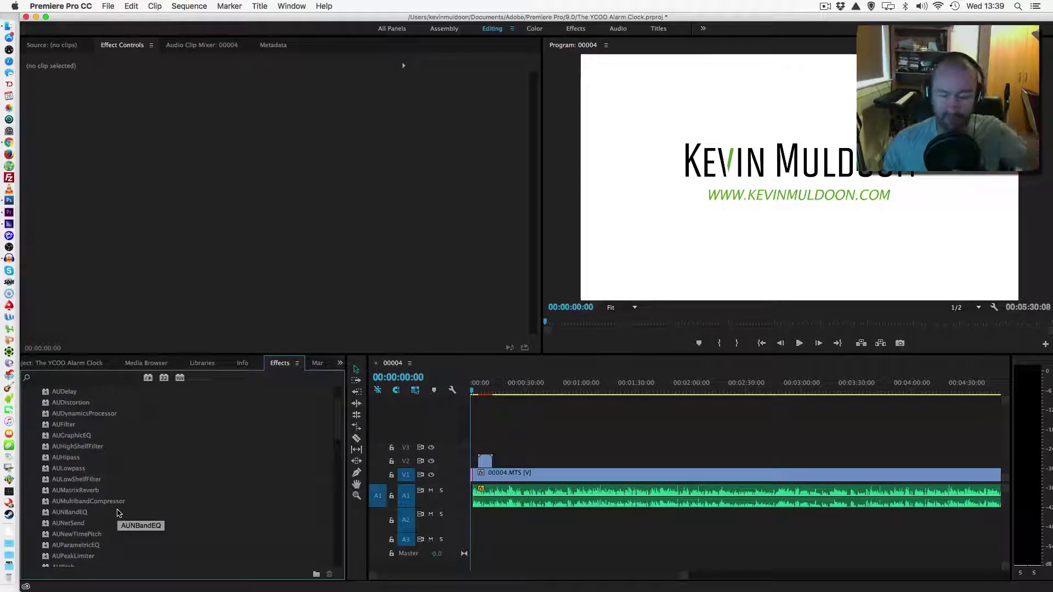
pyautogui.scroll(-8, 117, 513)
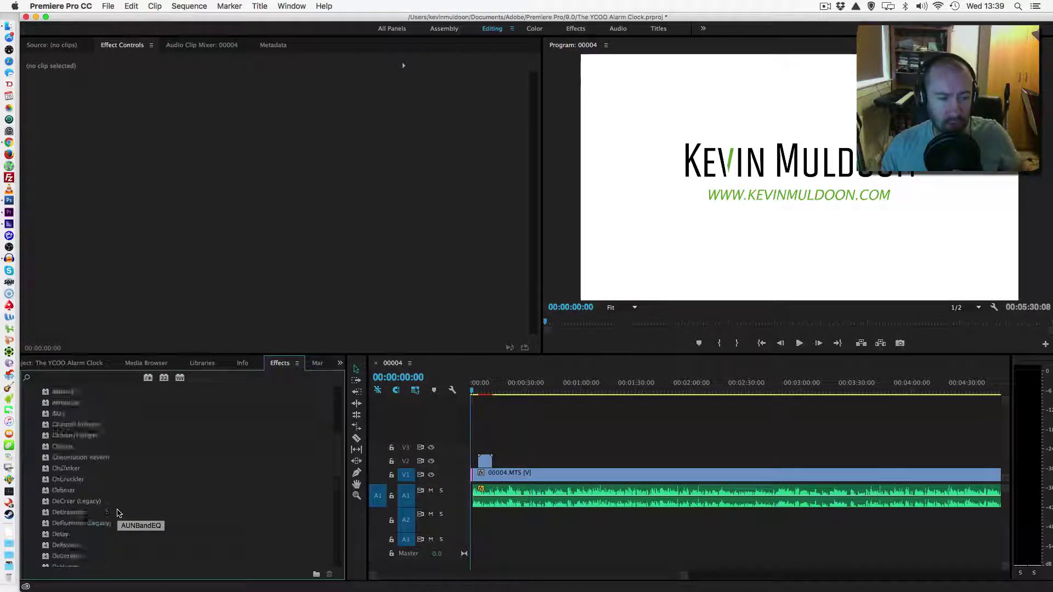
pyautogui.scroll(-1, 90, 508)
pyautogui.moveTo(66, 513); pyautogui.dragTo(445, 514)
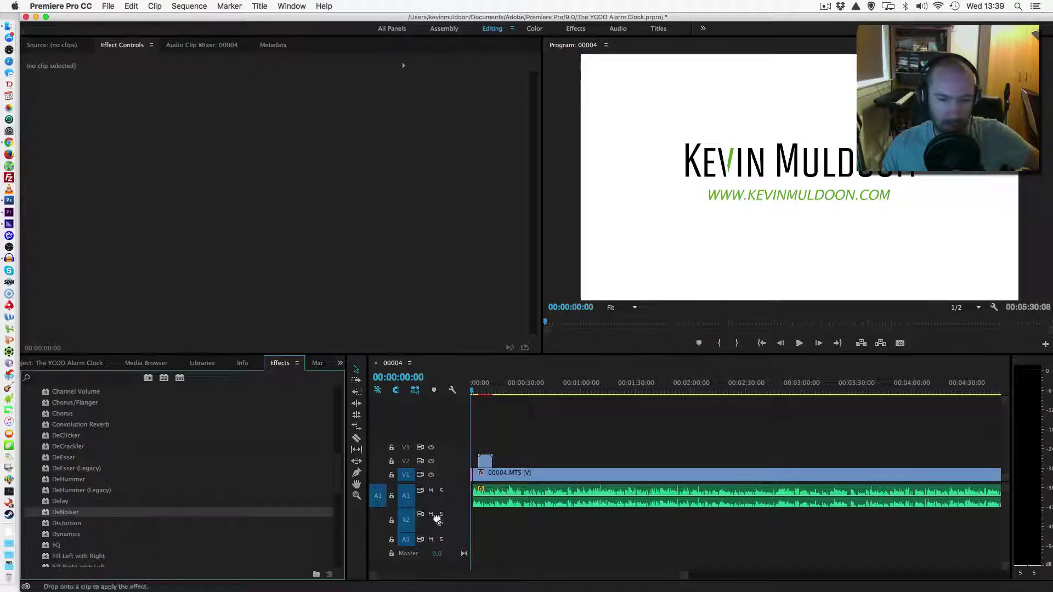
pyautogui.moveTo(518, 493); pyautogui.dragTo(521, 497)
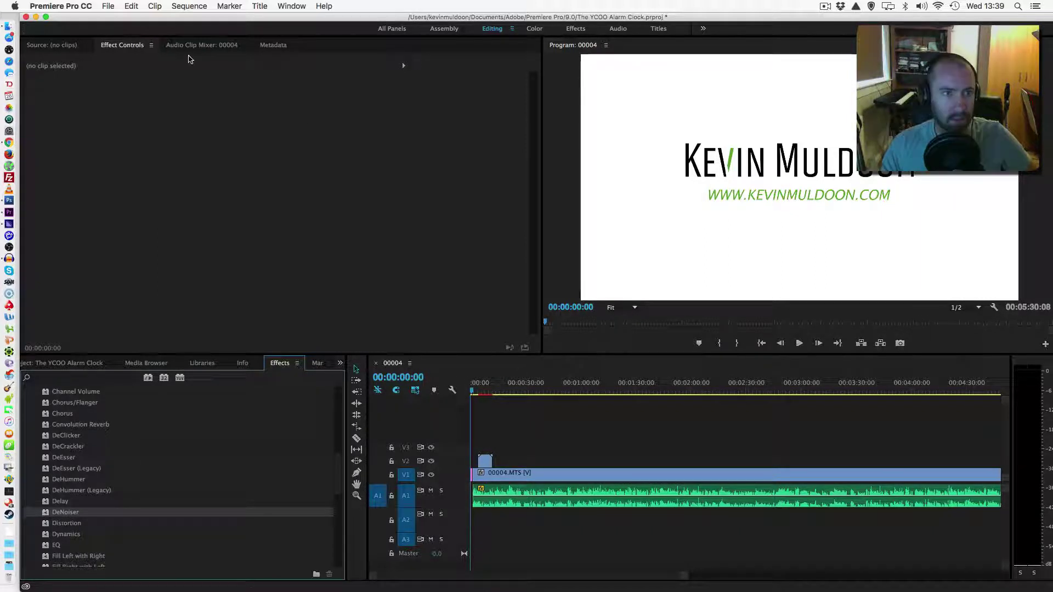
pyautogui.click(539, 491)
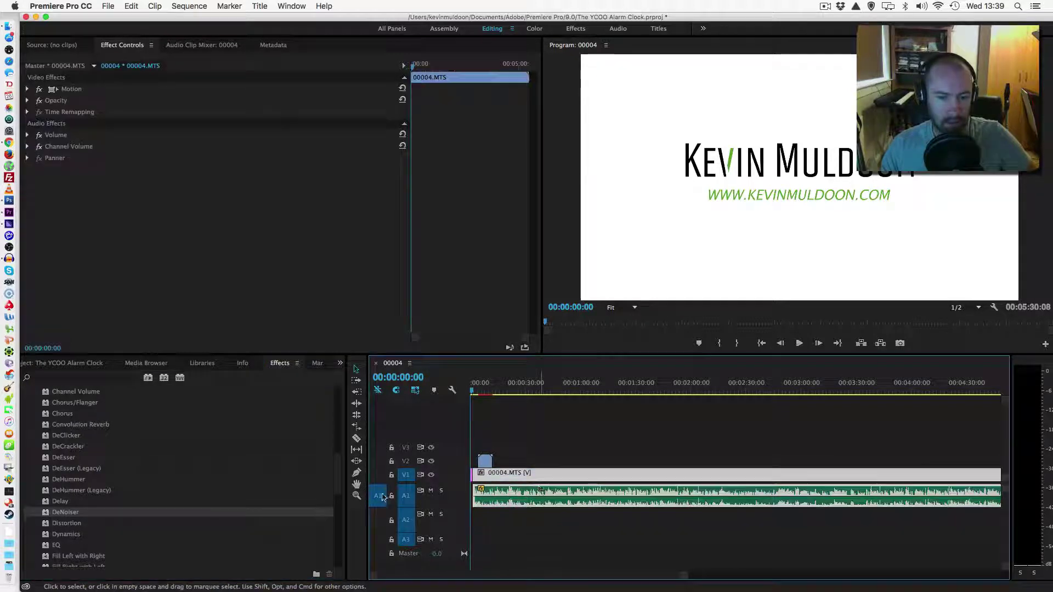
pyautogui.moveTo(71, 513); pyautogui.dragTo(535, 500)
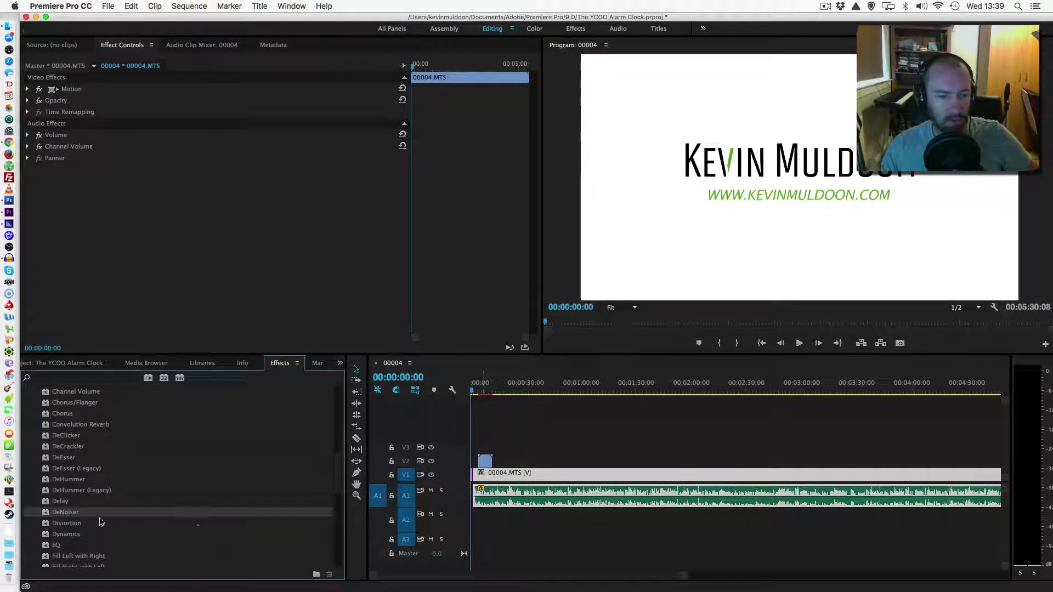
pyautogui.moveTo(69, 515); pyautogui.dragTo(526, 496)
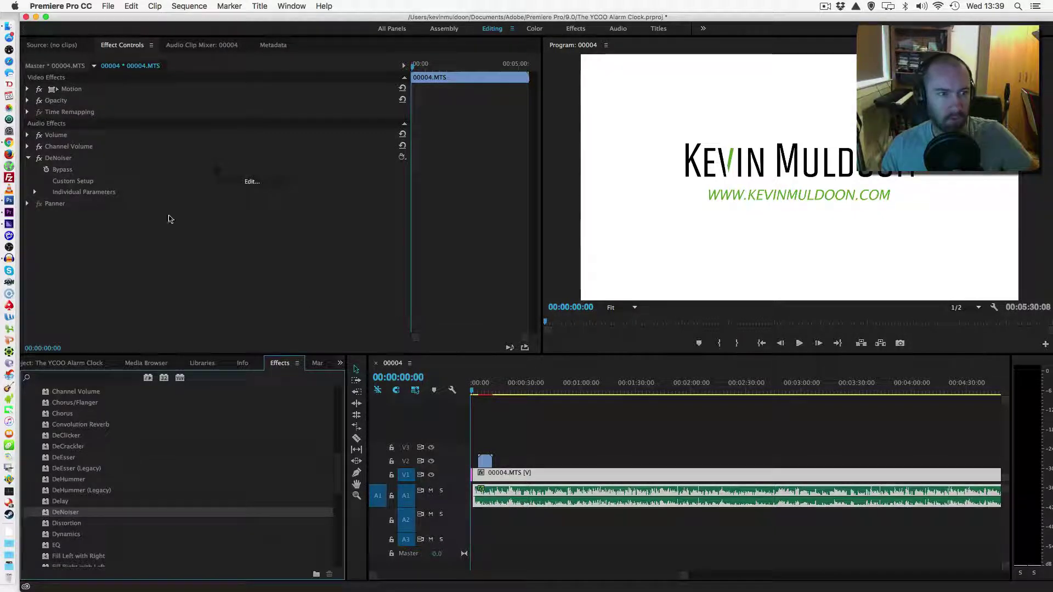
# In the DeNoiser Clip Fx Editor, set Reduction to -13.1 dB and Offset to 3.7 dB
pyautogui.click(34, 192)
pyautogui.click(258, 182)
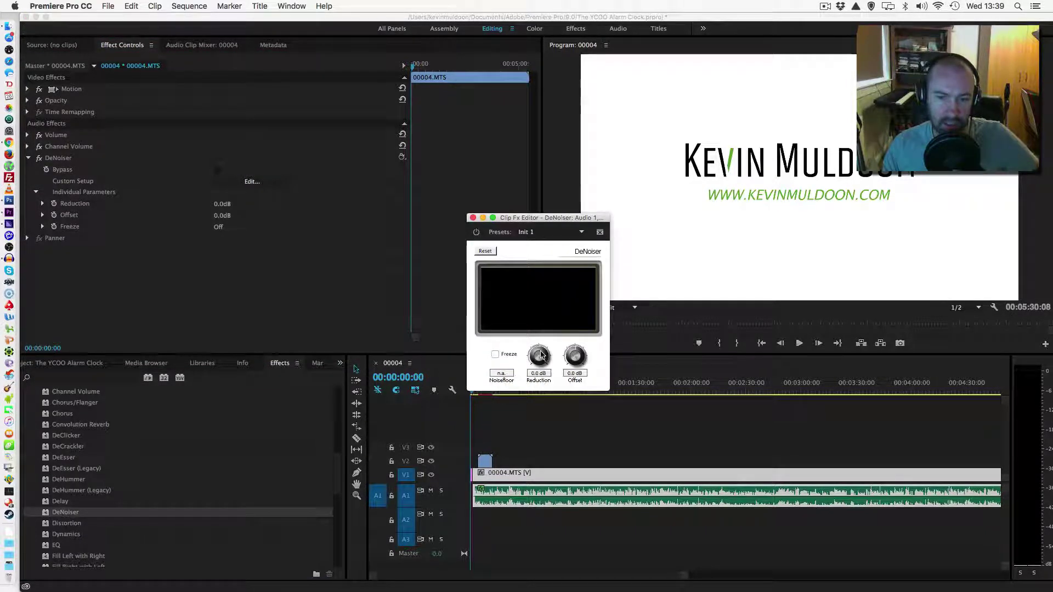
pyautogui.moveTo(575, 357); pyautogui.dragTo(575, 352)
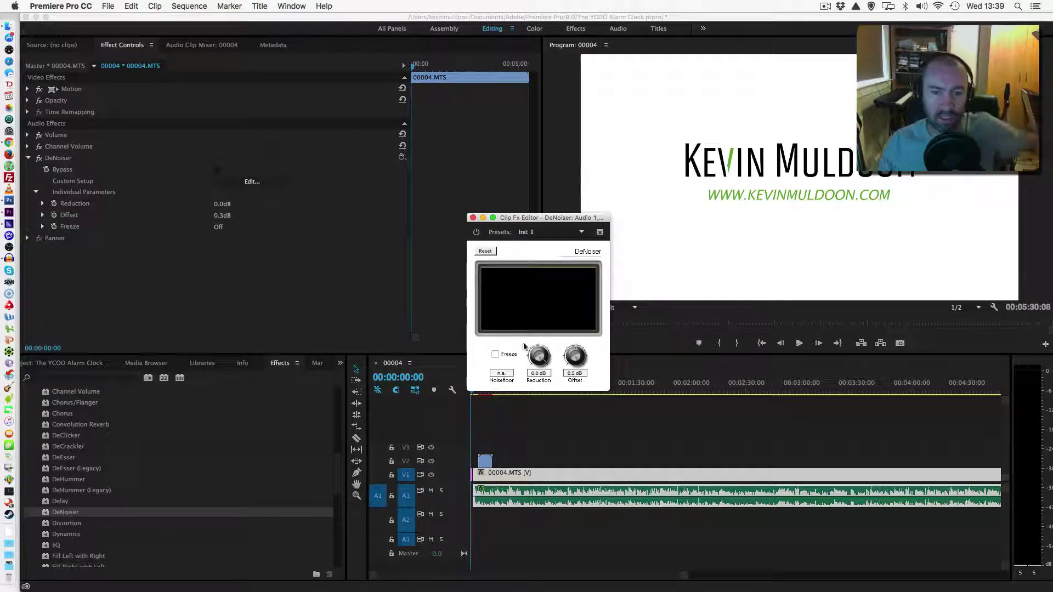
pyautogui.moveTo(528, 354); pyautogui.dragTo(475, 363)
pyautogui.moveTo(570, 357); pyautogui.dragTo(585, 353)
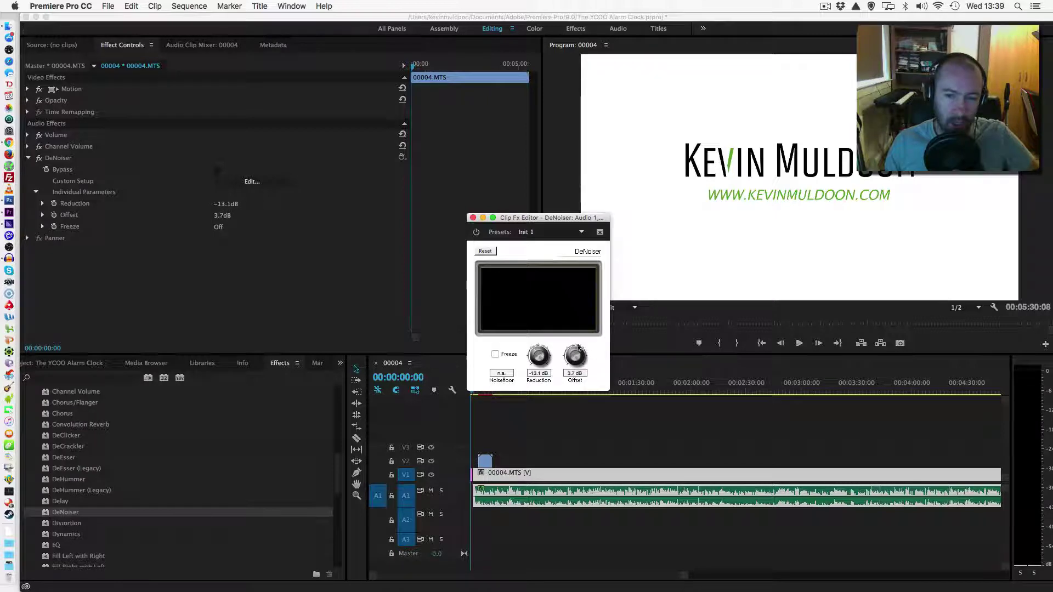